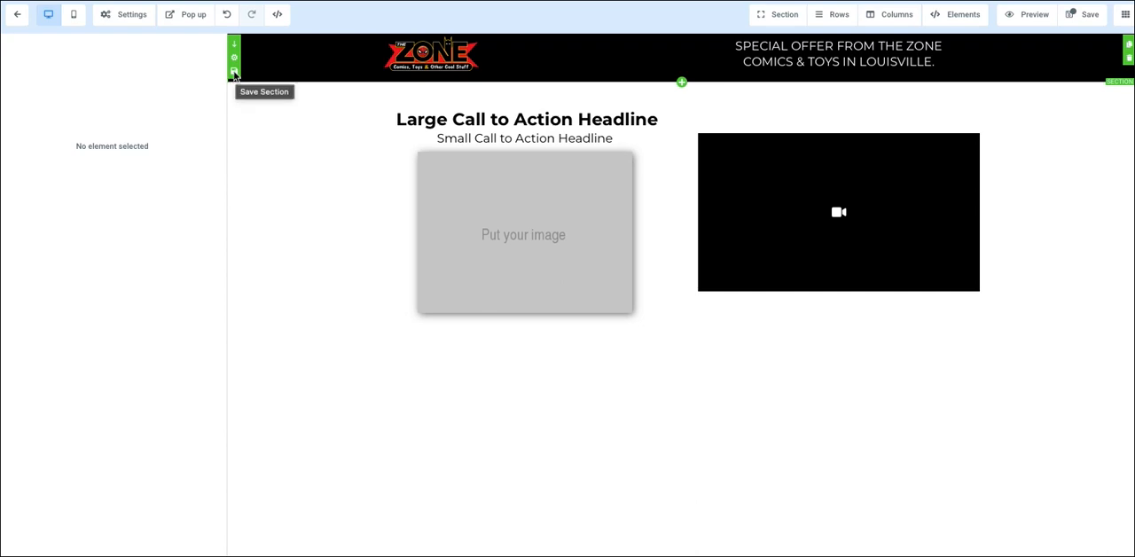
Step: Save the page's top logo and special-offer section as a global section named Header
click(234, 72)
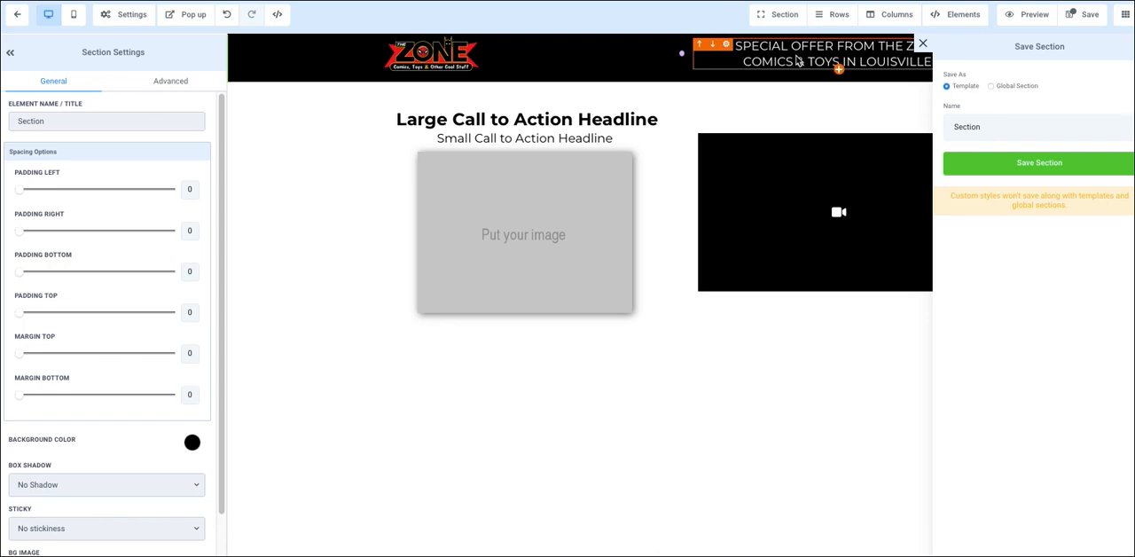
click(991, 87)
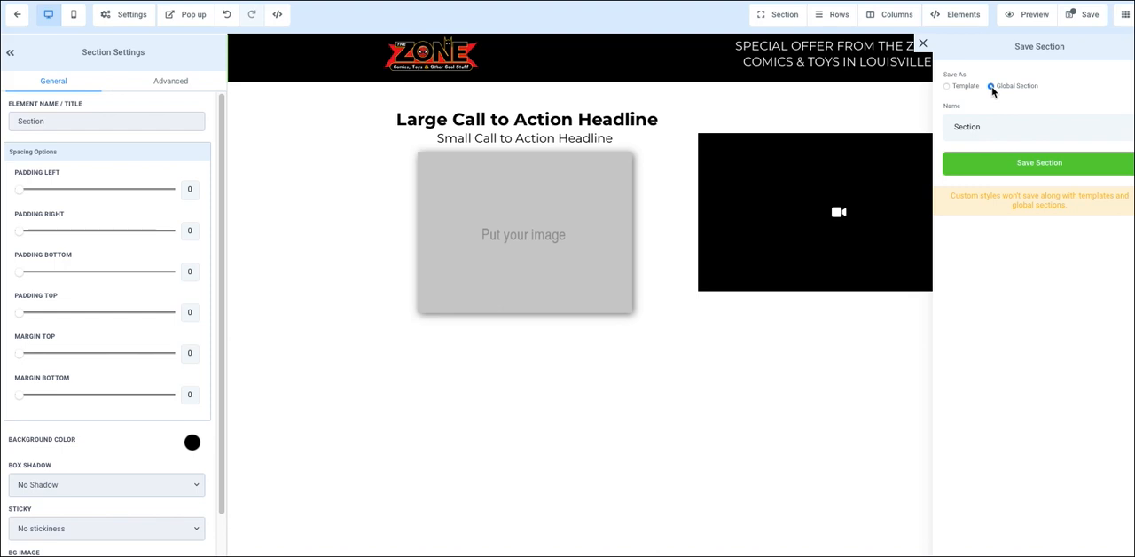
double_click(996, 134)
text(Header)
click(1002, 163)
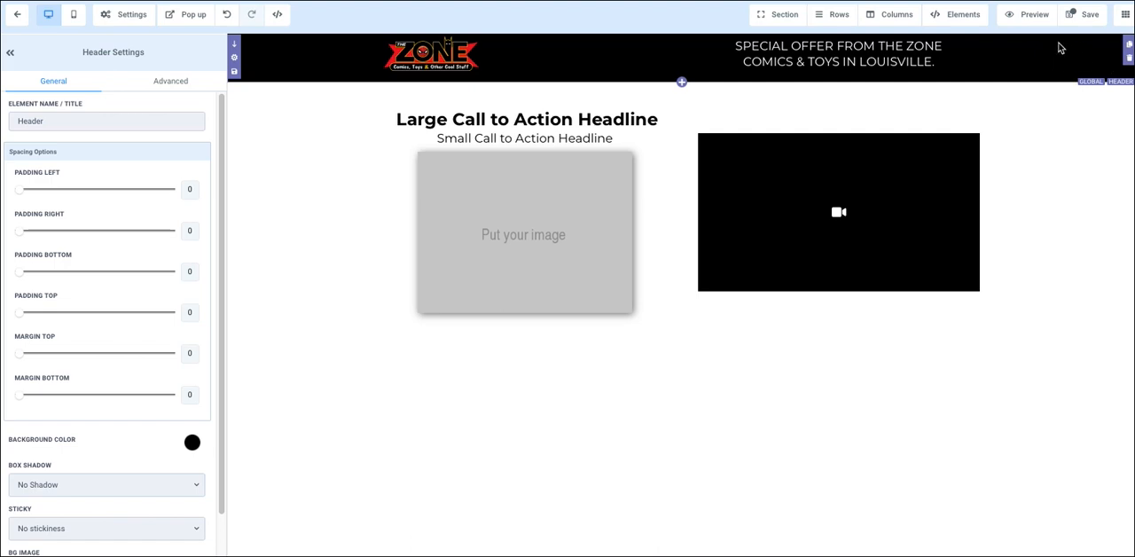
Step: Save the Home page without filling in SEO meta data and return to the funnel steps
click(17, 14)
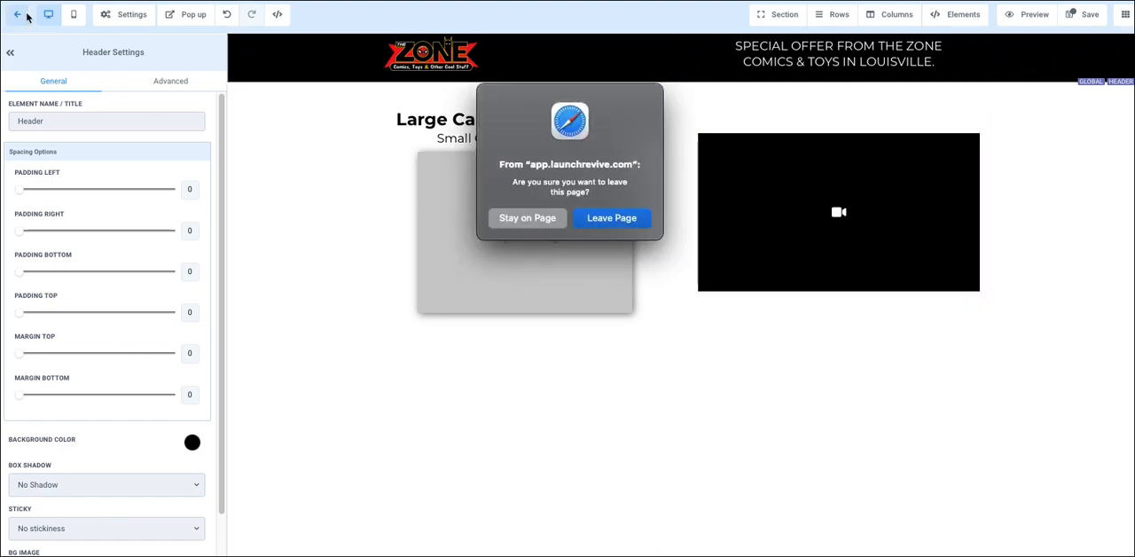
click(545, 218)
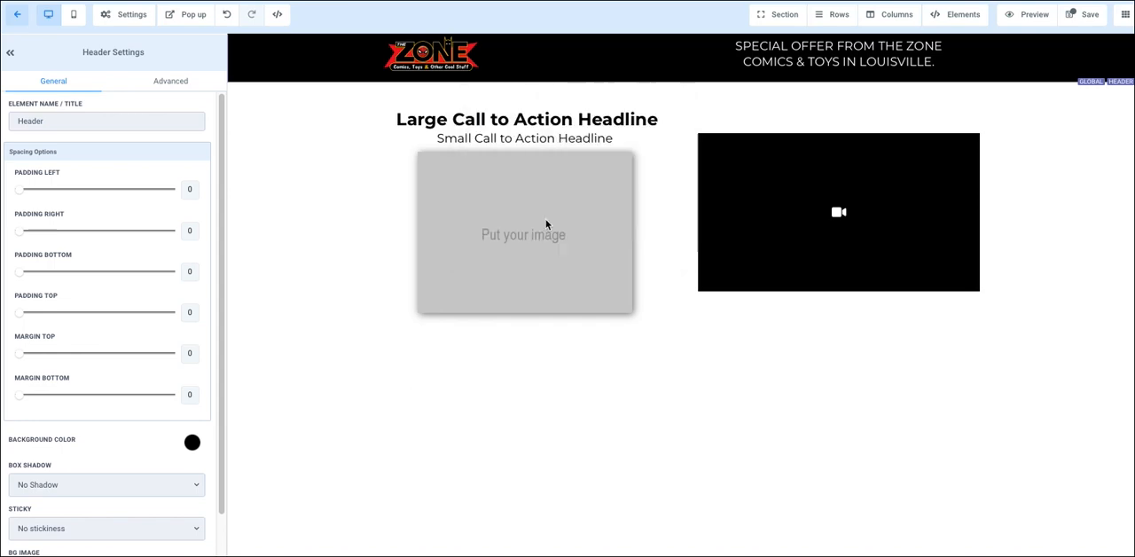
click(1087, 22)
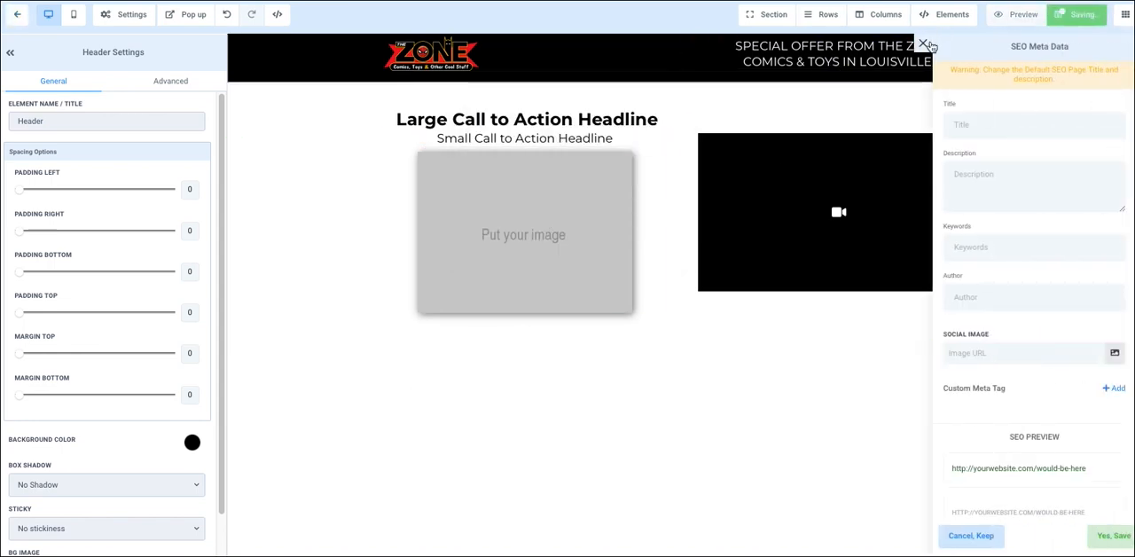
click(923, 44)
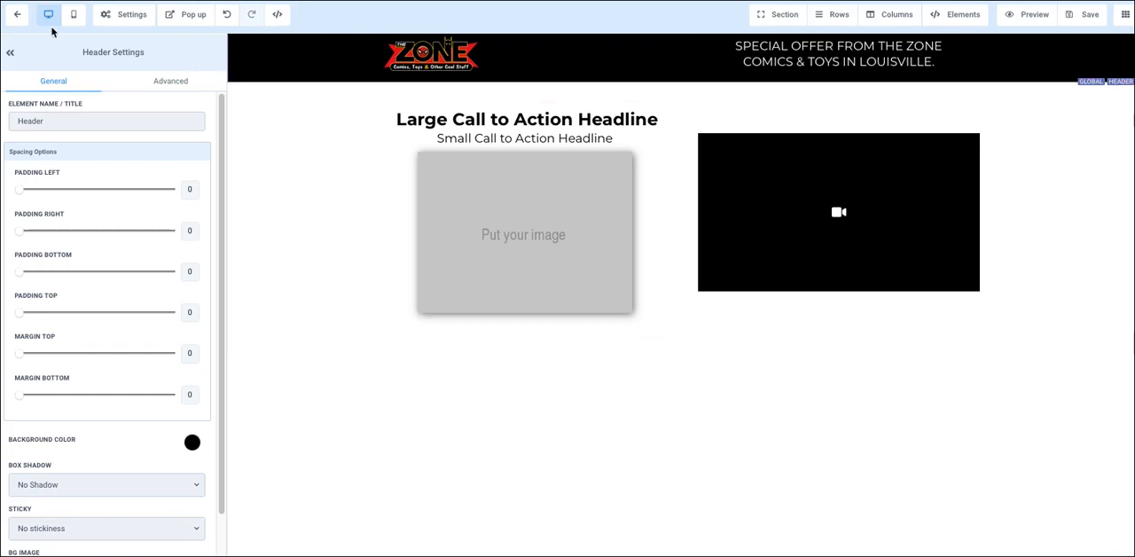
click(20, 17)
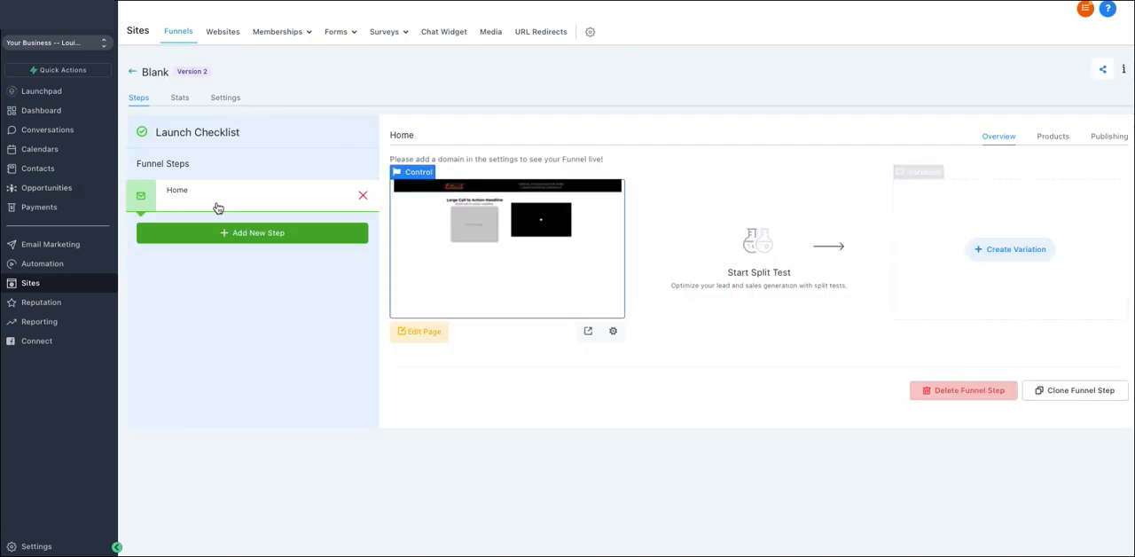
Step: Add a new funnel step with the page name Contact us
click(258, 233)
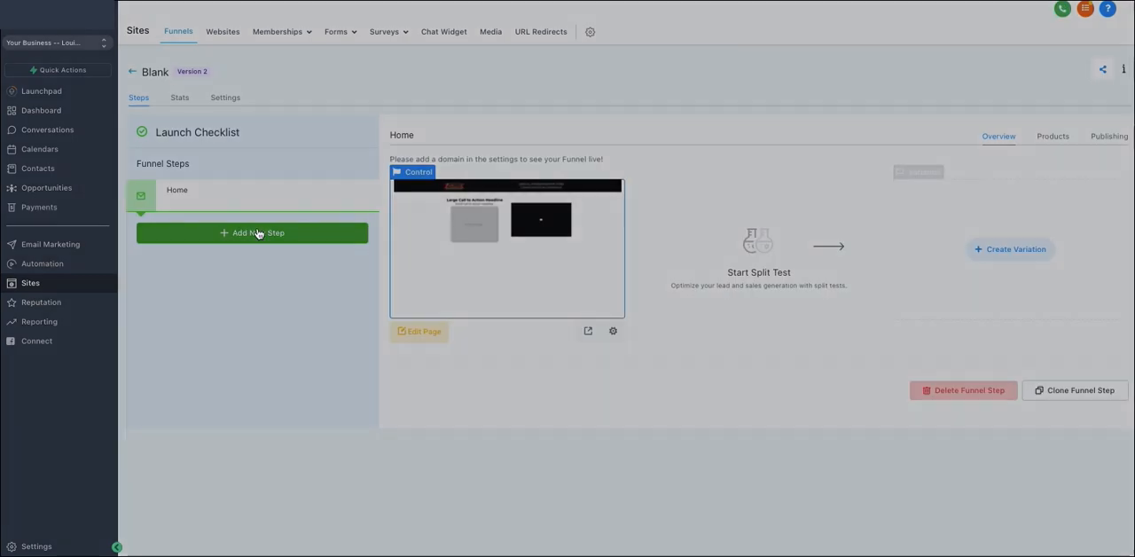
click(440, 92)
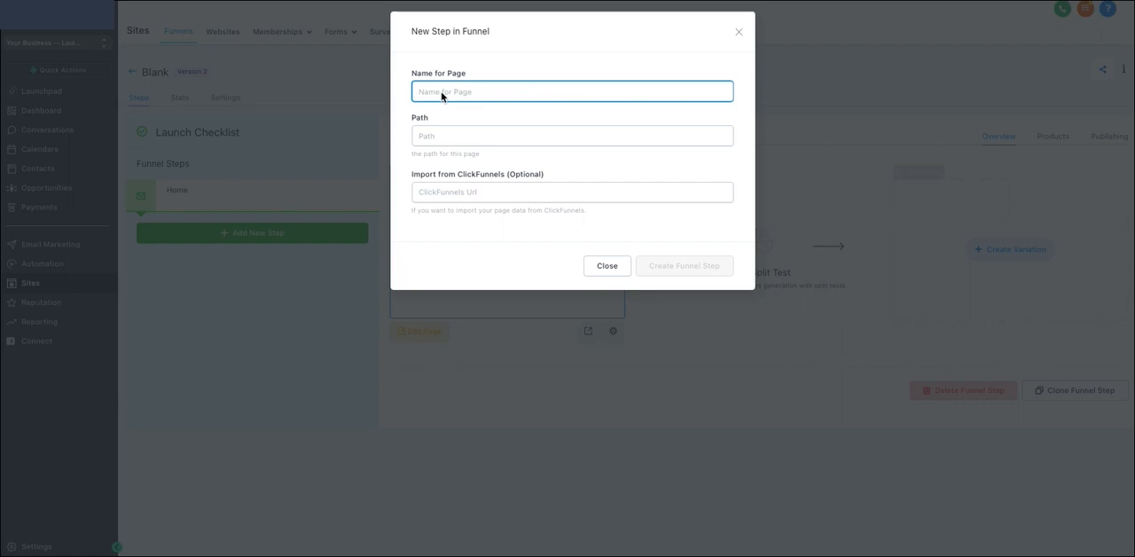
text(Hom)
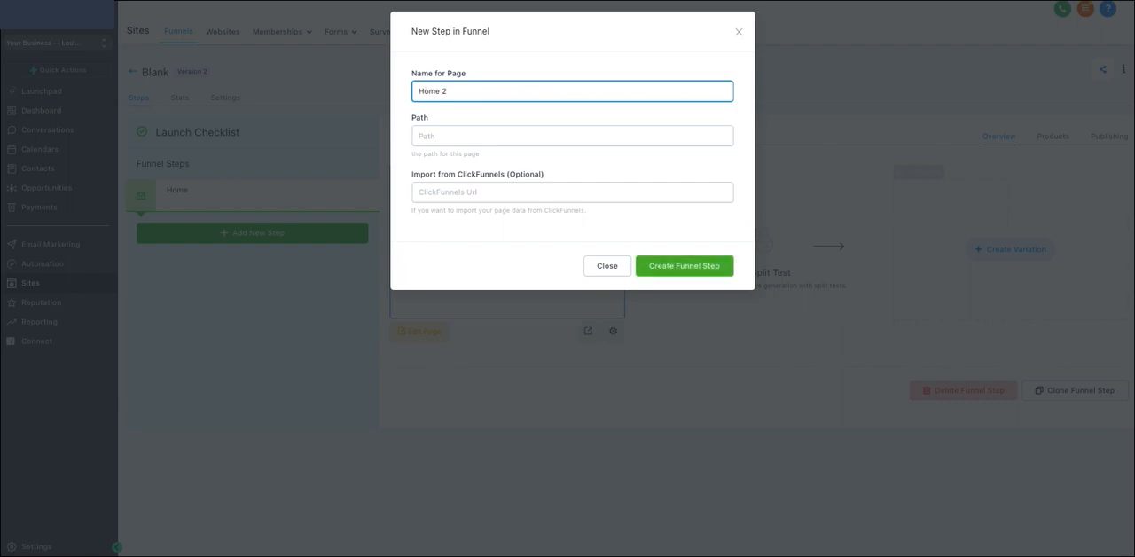
text(e 2)
triple_click(461, 95)
text(Contact us)
click(660, 268)
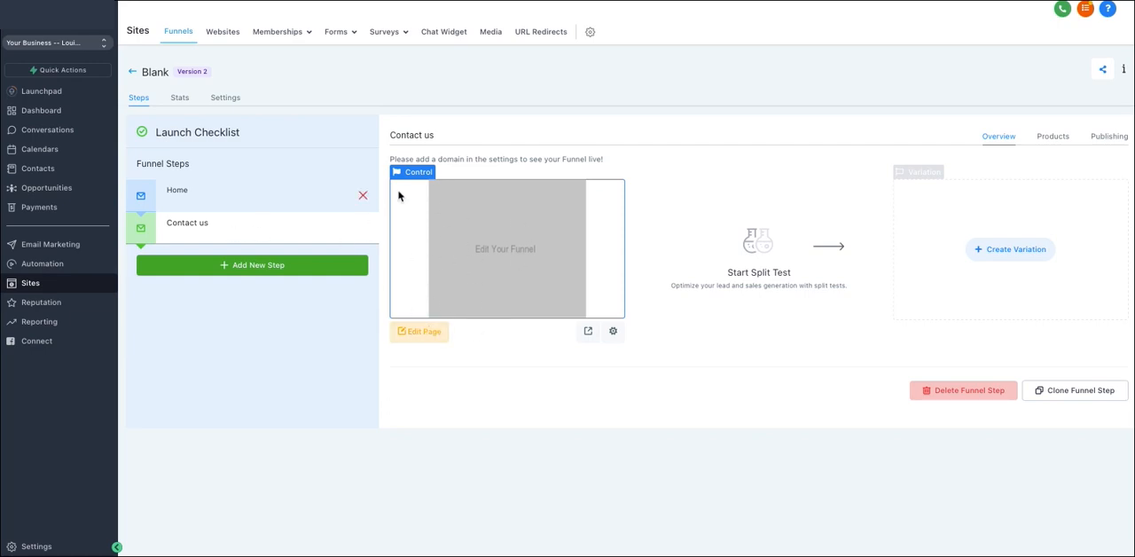
Step: Insert the global Header section into the Contact us page and save the page without SEO meta data
click(424, 331)
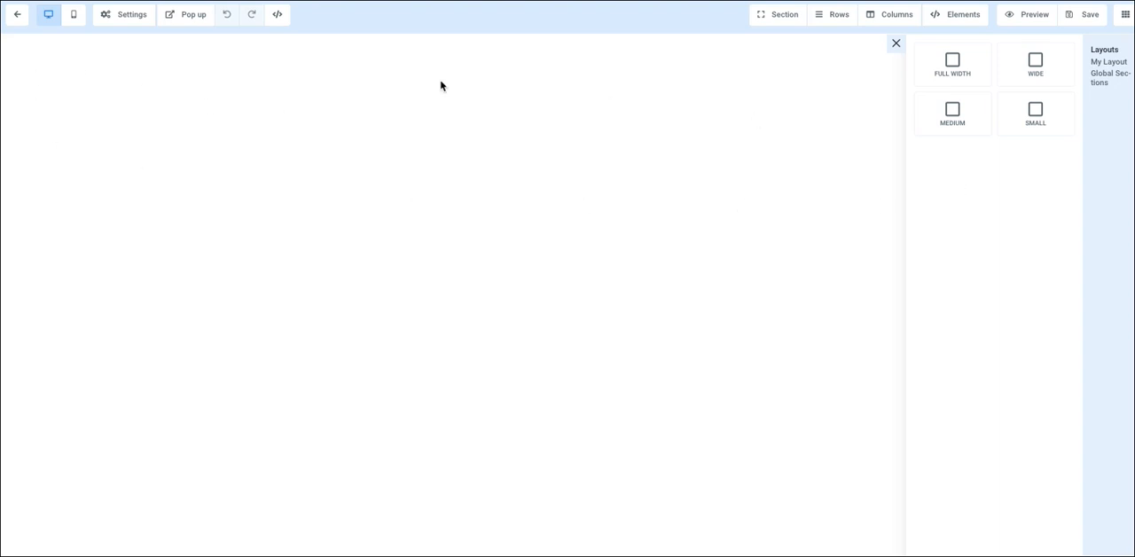
click(895, 44)
click(783, 18)
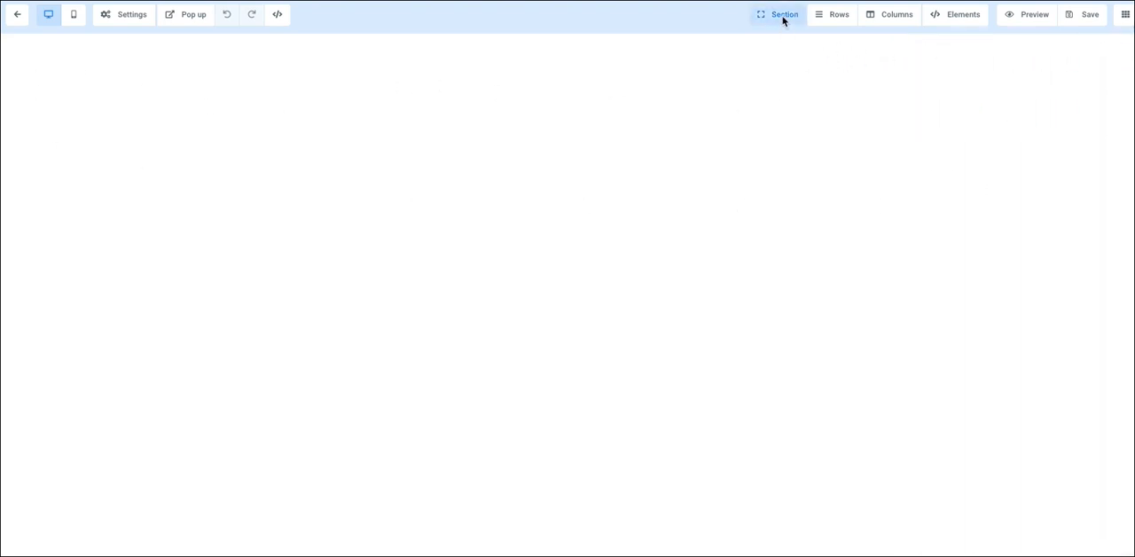
click(783, 18)
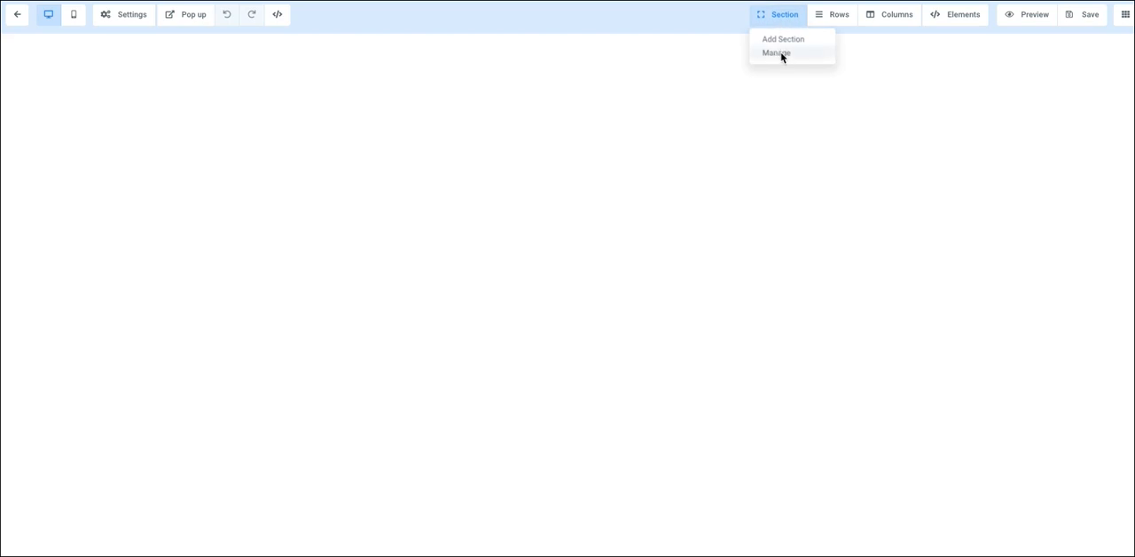
click(781, 55)
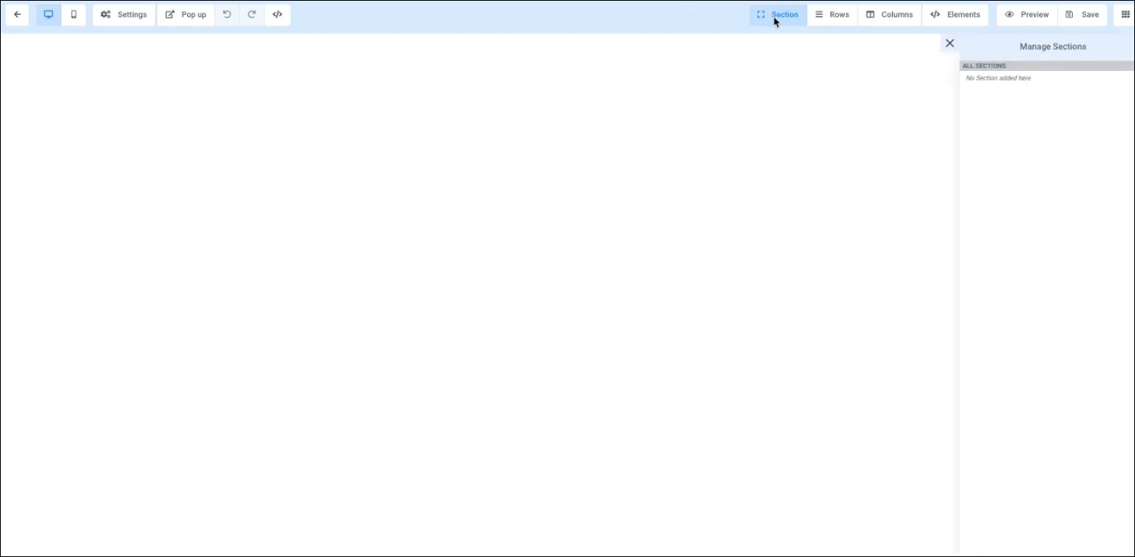
click(774, 18)
click(773, 38)
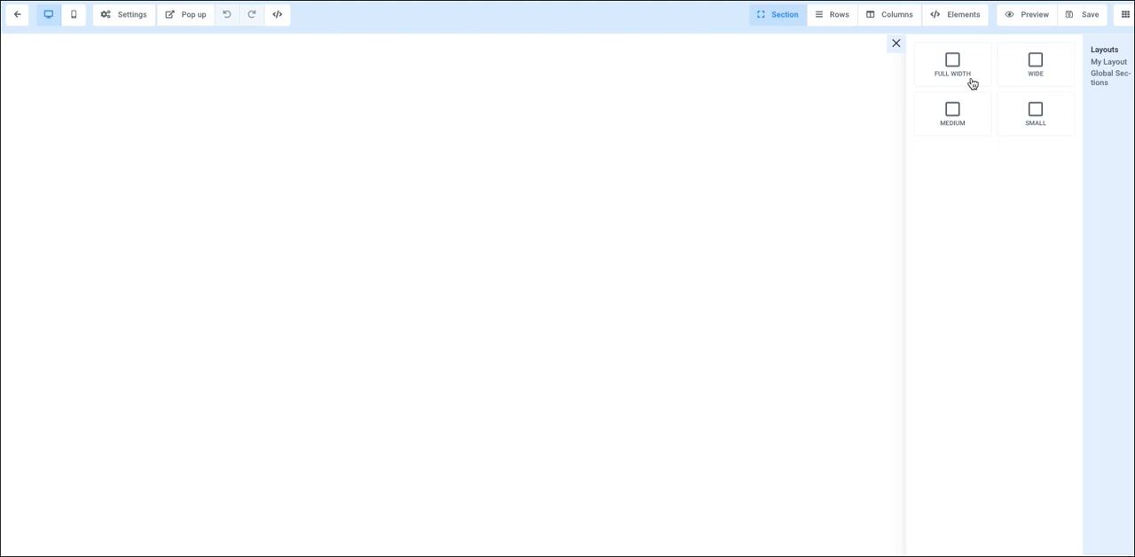
click(1097, 80)
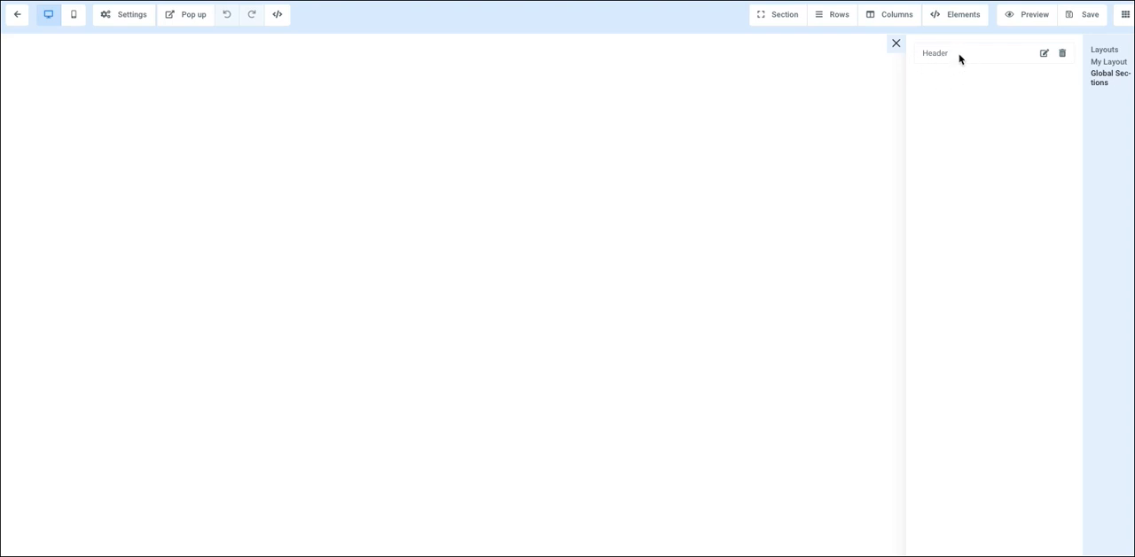
drag(958, 59, 575, 63)
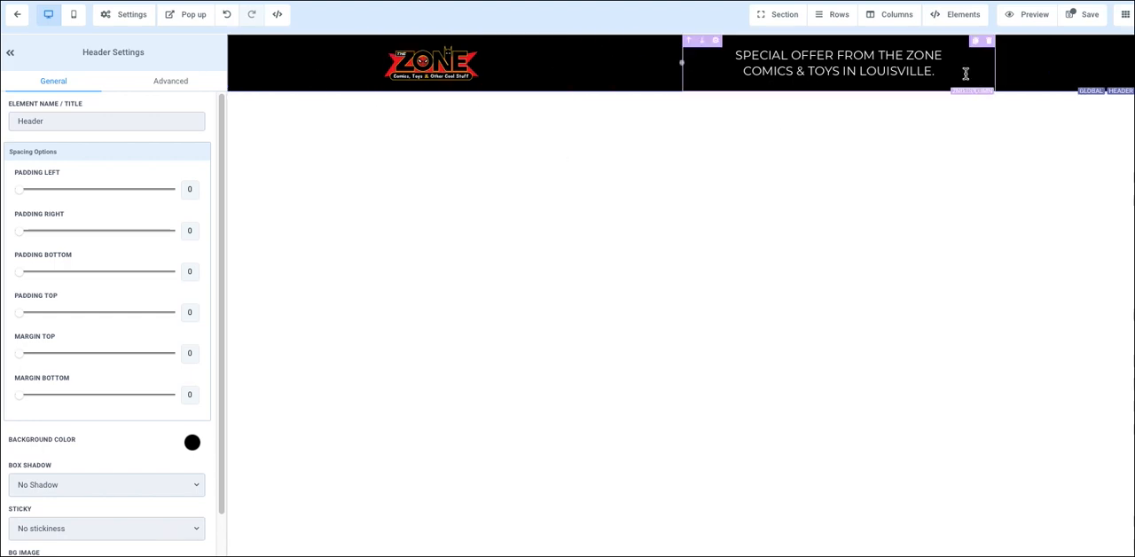
click(1083, 16)
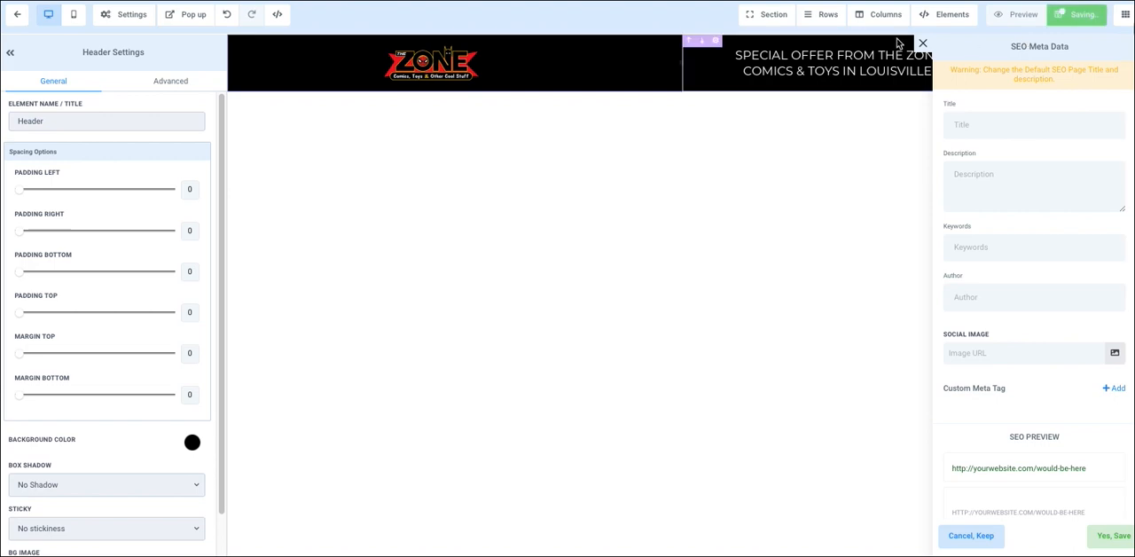
click(923, 44)
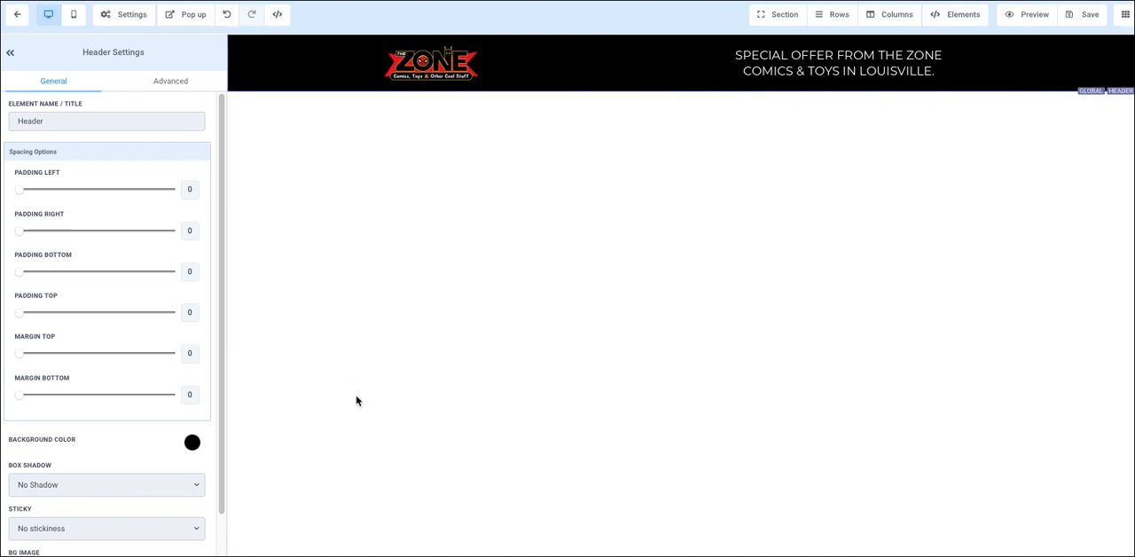
Step: Replace the header's logo image with agency-Armory-long-white-.png and save the global section change
click(432, 75)
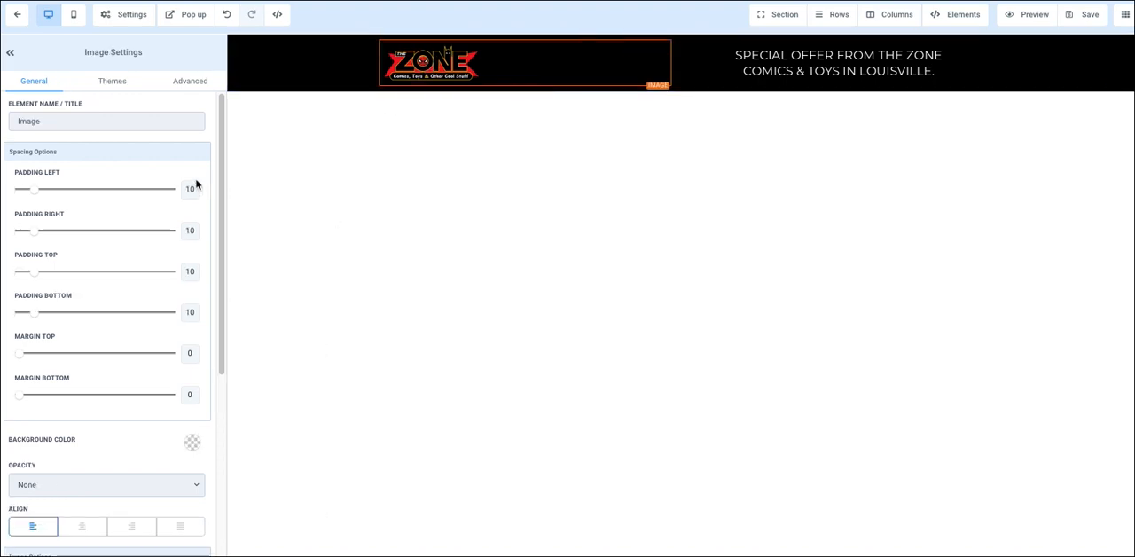
scroll(151, 302, down, 4)
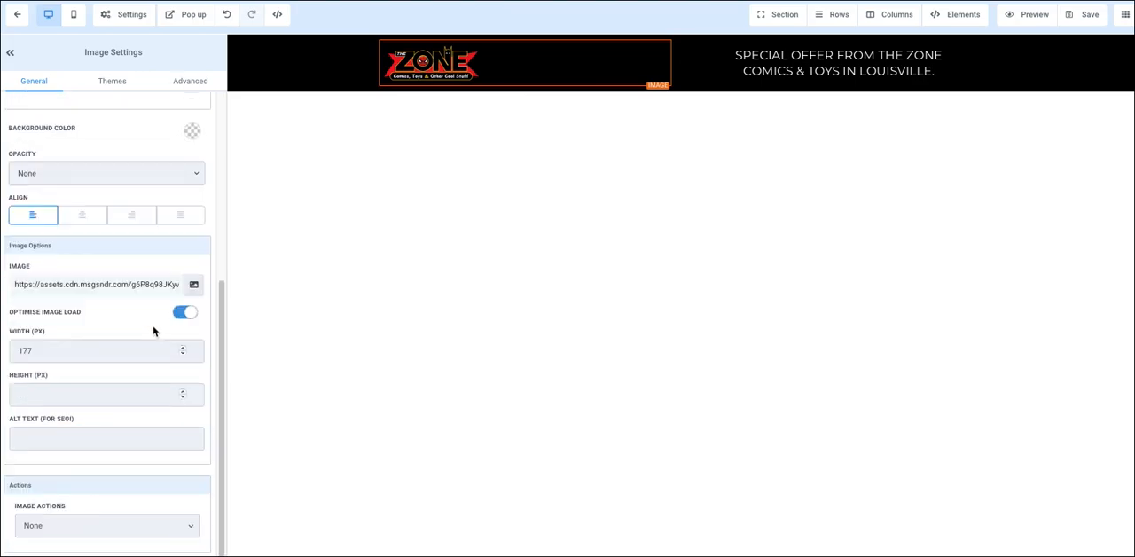
click(189, 289)
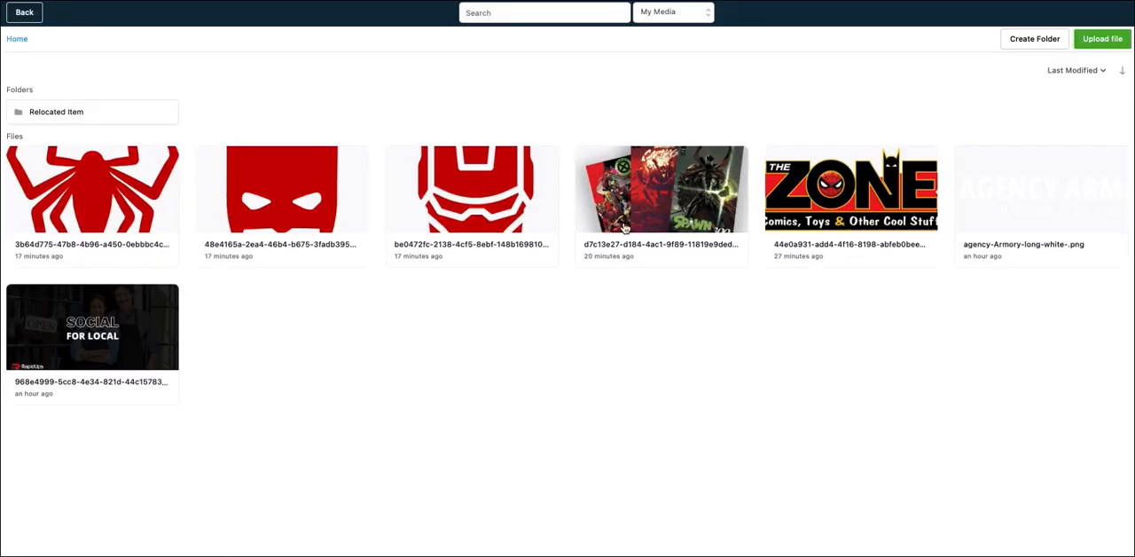
click(992, 202)
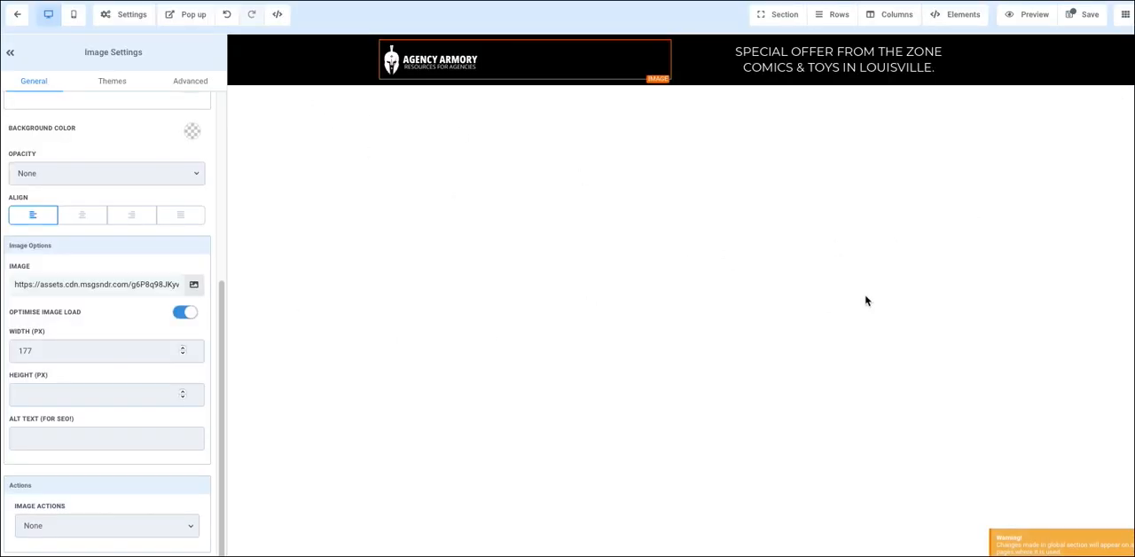
click(1087, 15)
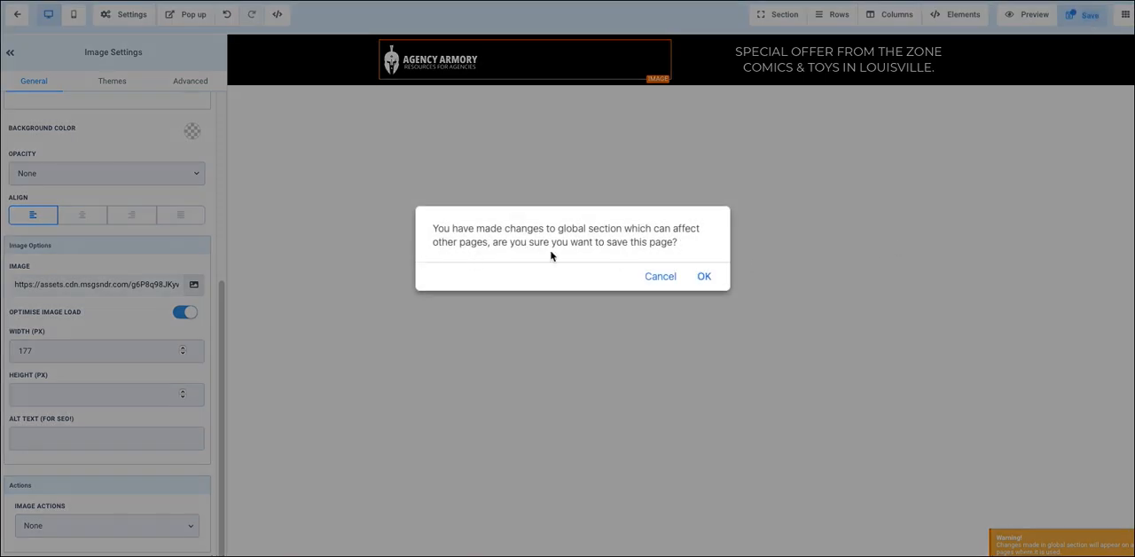
click(704, 278)
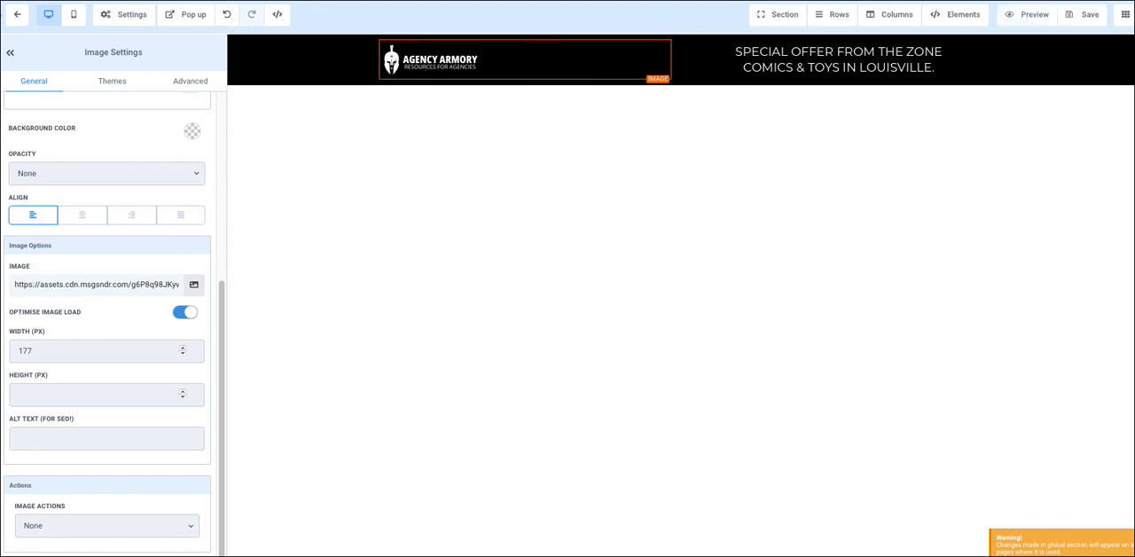
Step: Open the Home page for editing and save its call-to-action section as a template
click(18, 16)
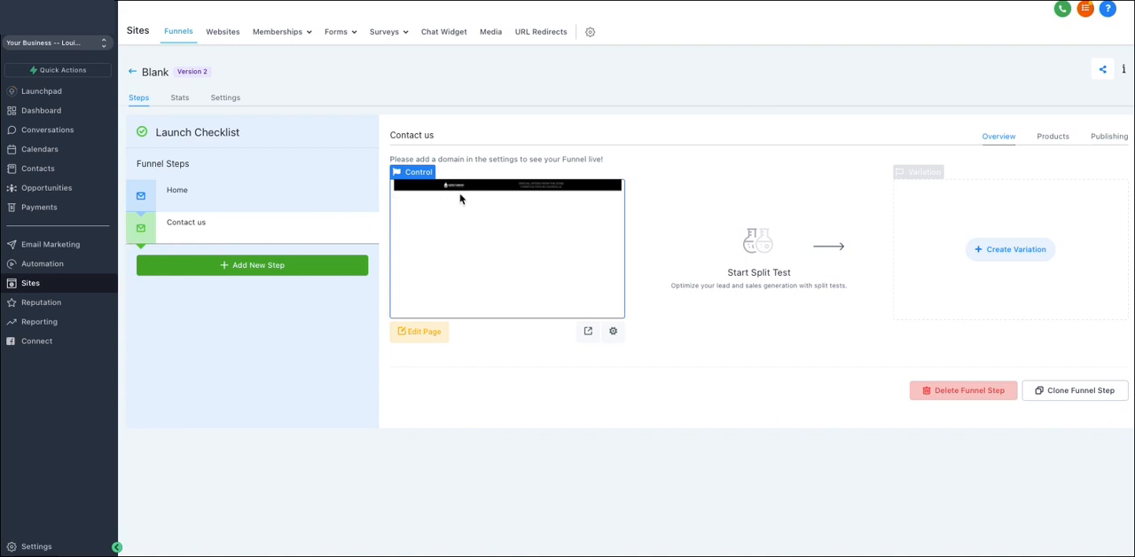
click(213, 196)
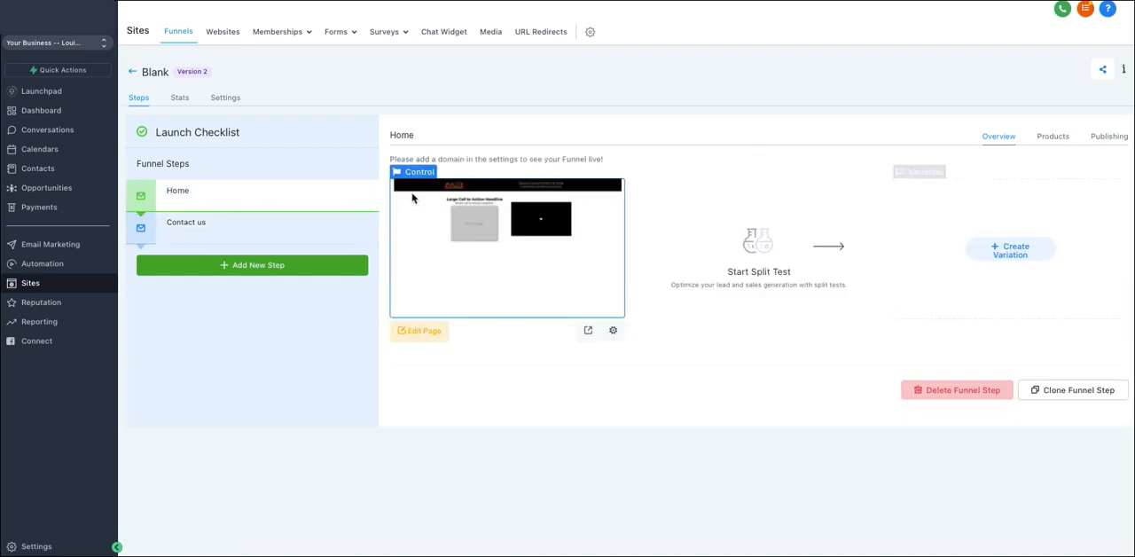
click(426, 331)
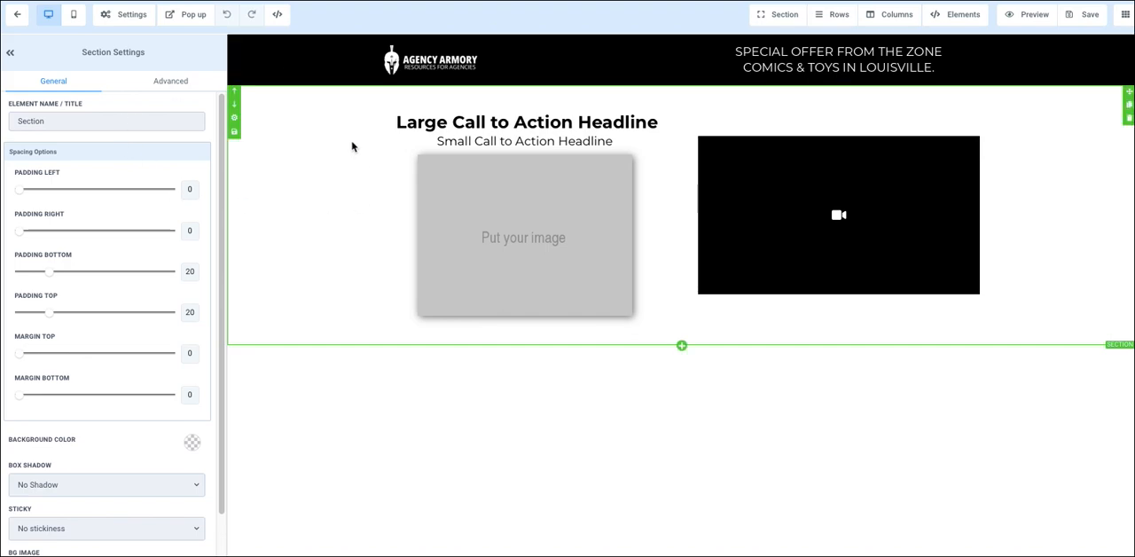
click(235, 132)
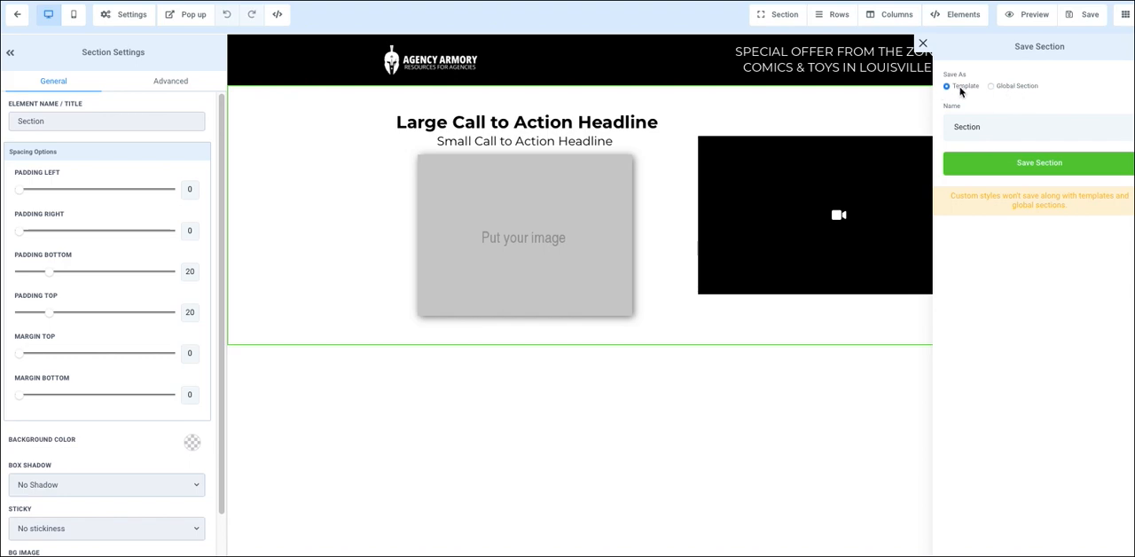
double_click(982, 129)
click(980, 128)
click(993, 163)
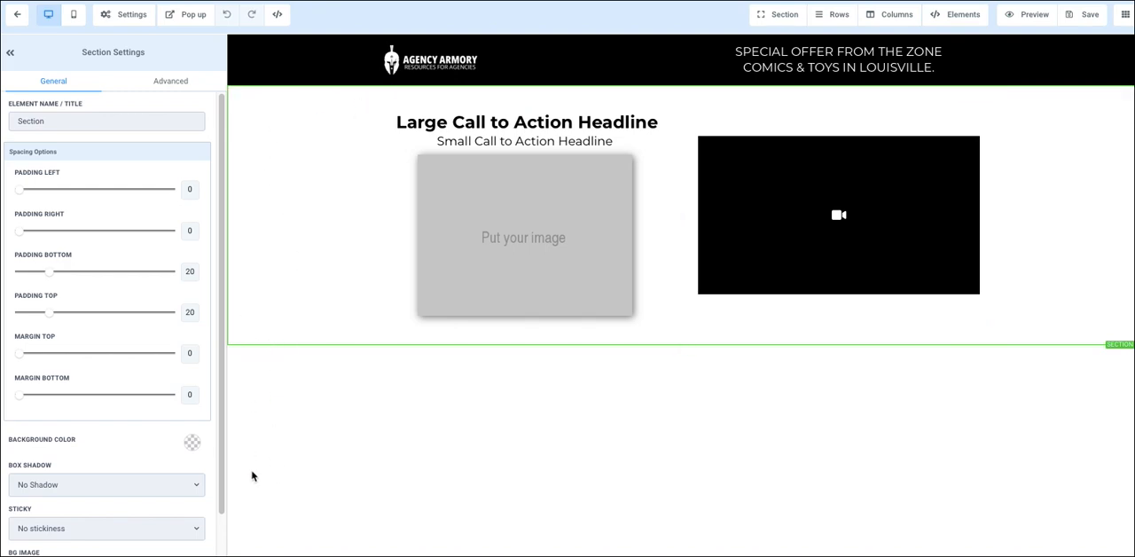
Step: Open the Contact us page for editing and insert the saved Headline and photo section template below the header
click(18, 15)
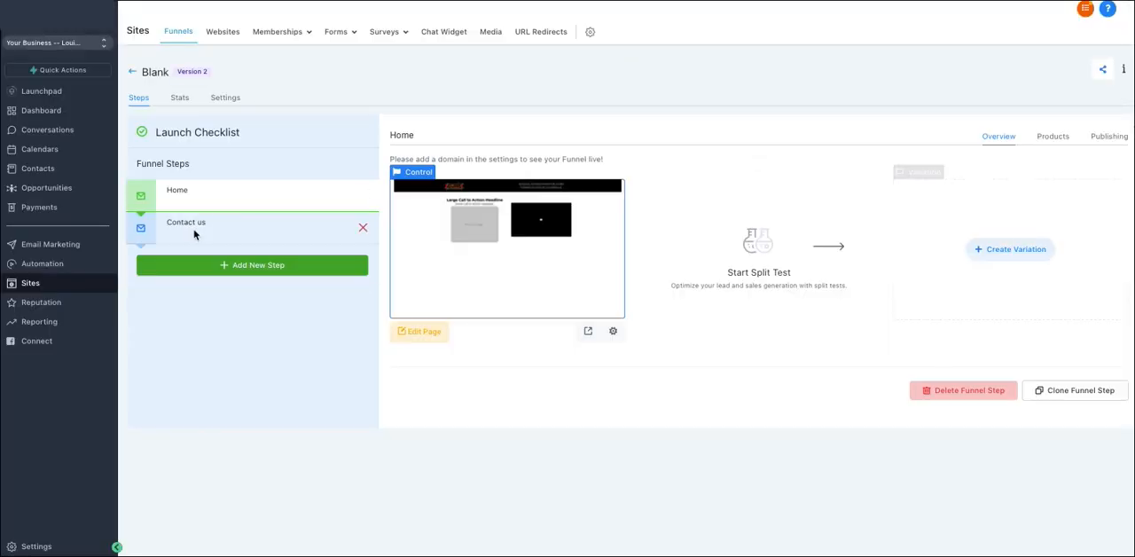
click(207, 228)
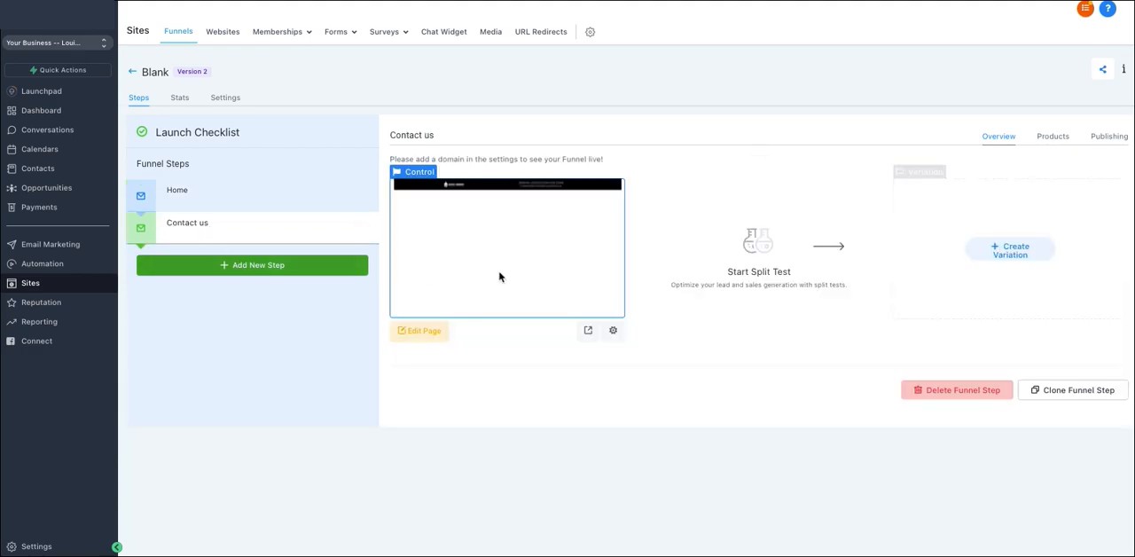
click(419, 333)
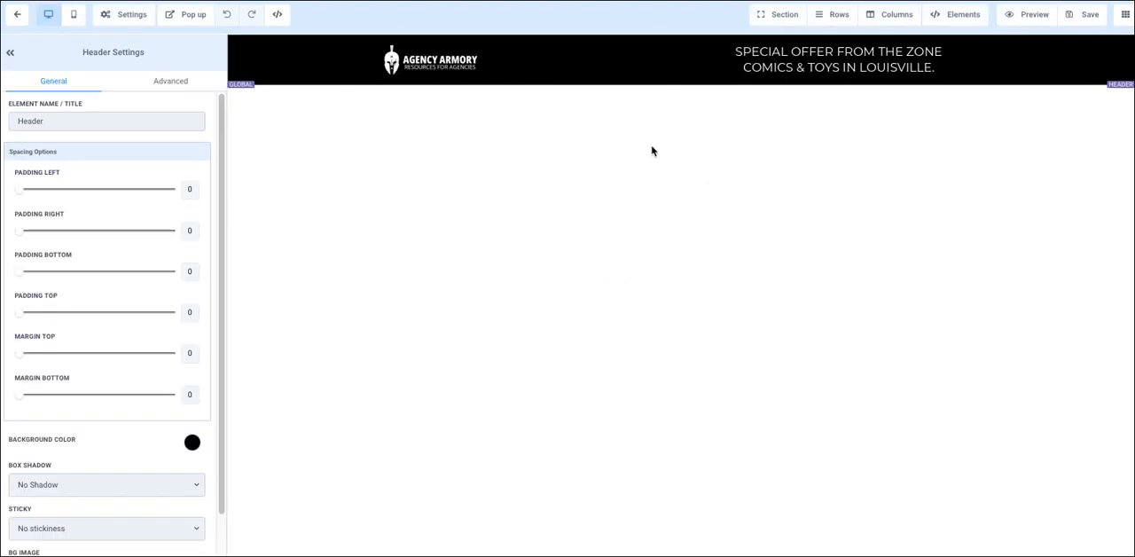
click(789, 16)
click(784, 38)
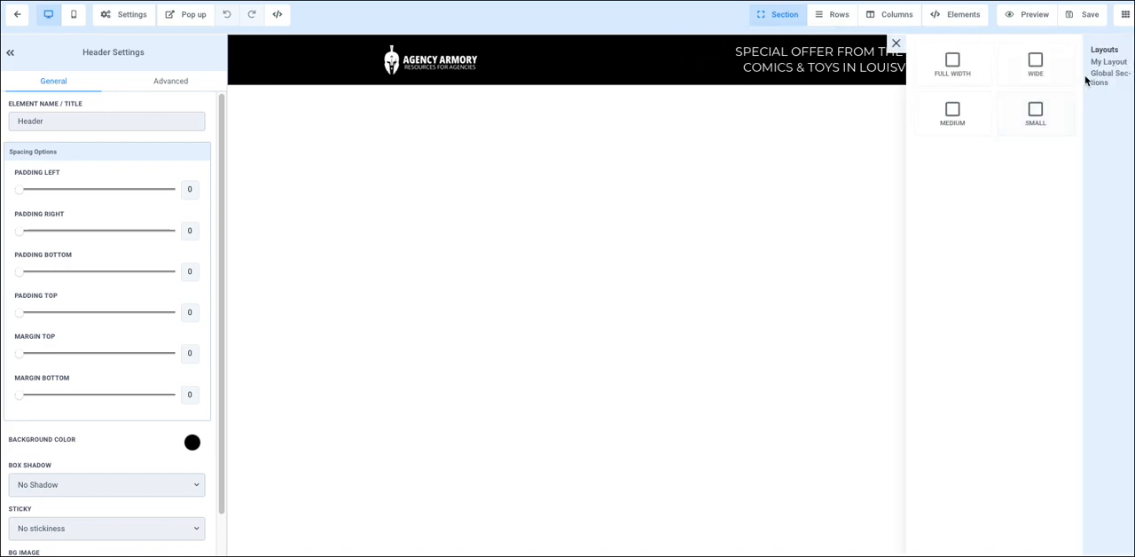
click(1110, 62)
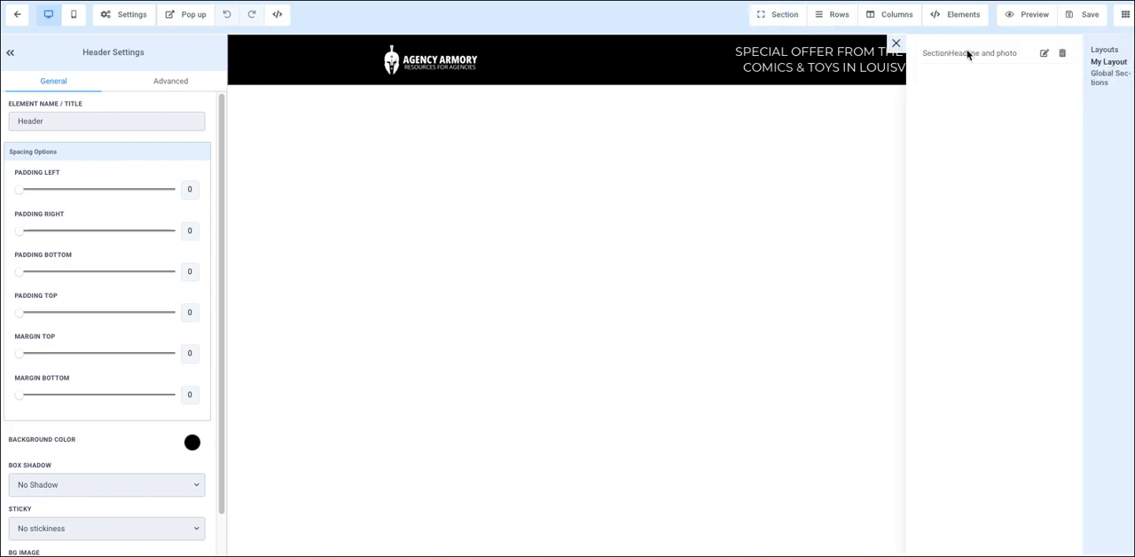
drag(977, 54, 601, 157)
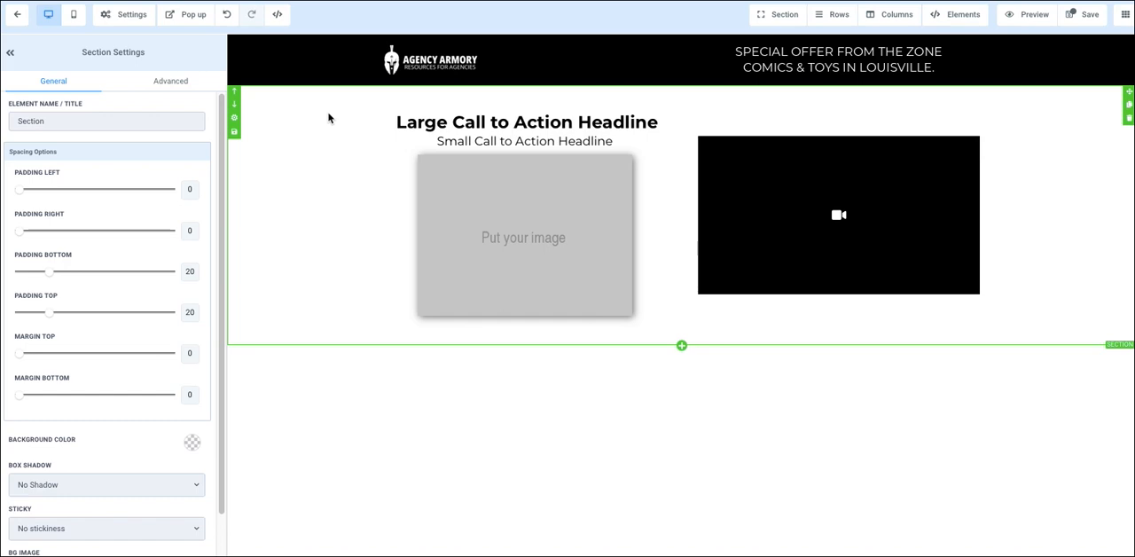
Step: Replace the large headline with "When you make an edit it doesn't update other pages." and save the page without SEO meta data
click(578, 126)
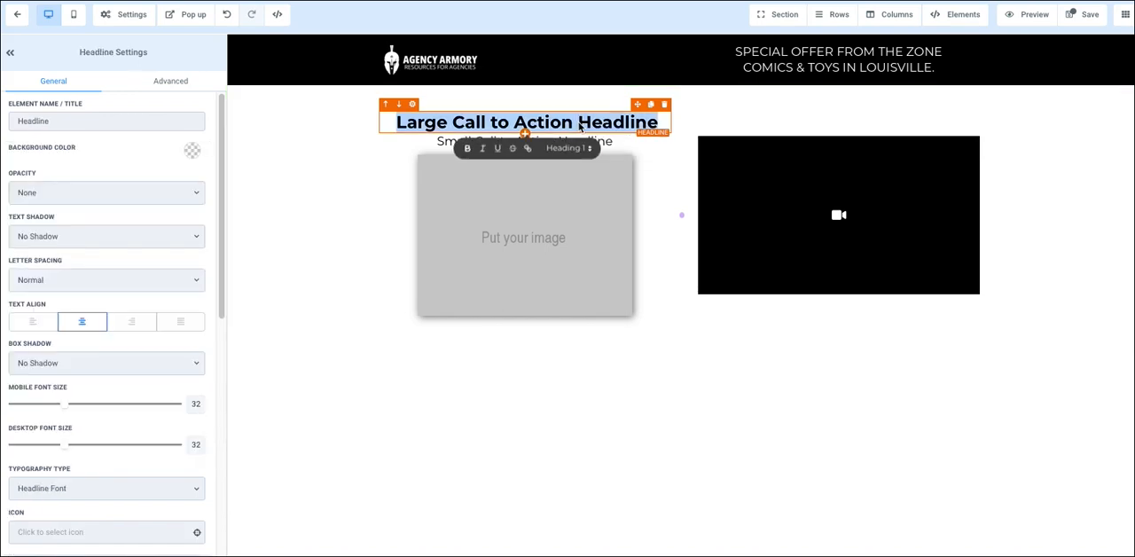
text(When you m)
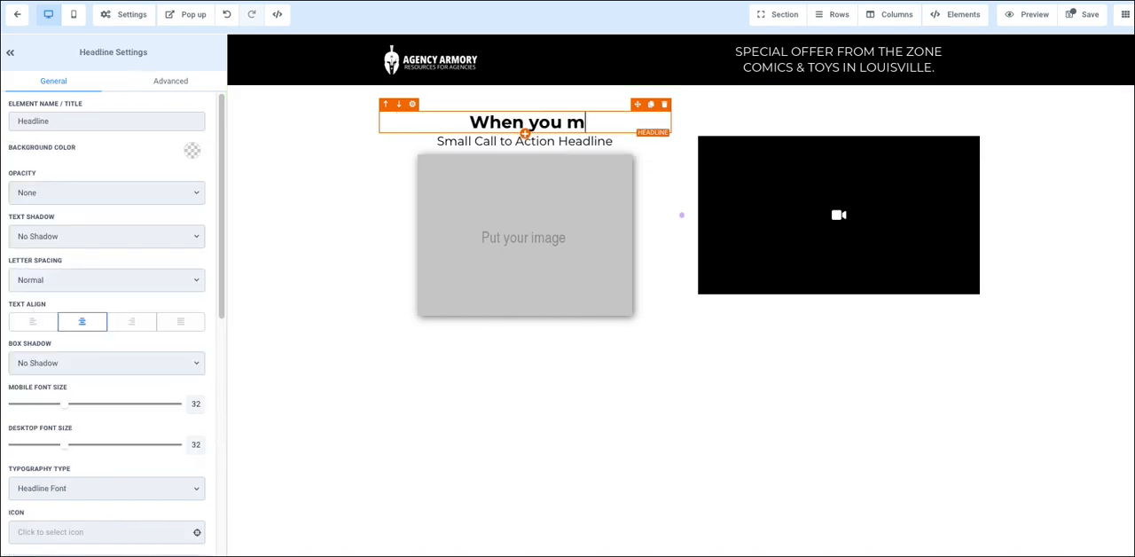
text(ake an edit it)
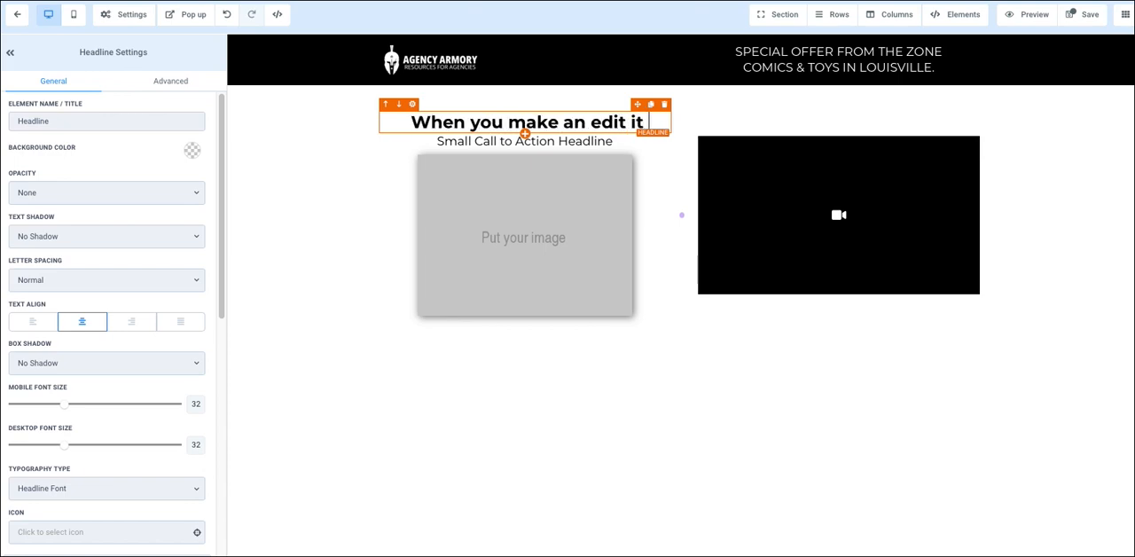
text( doesn't upfdat)
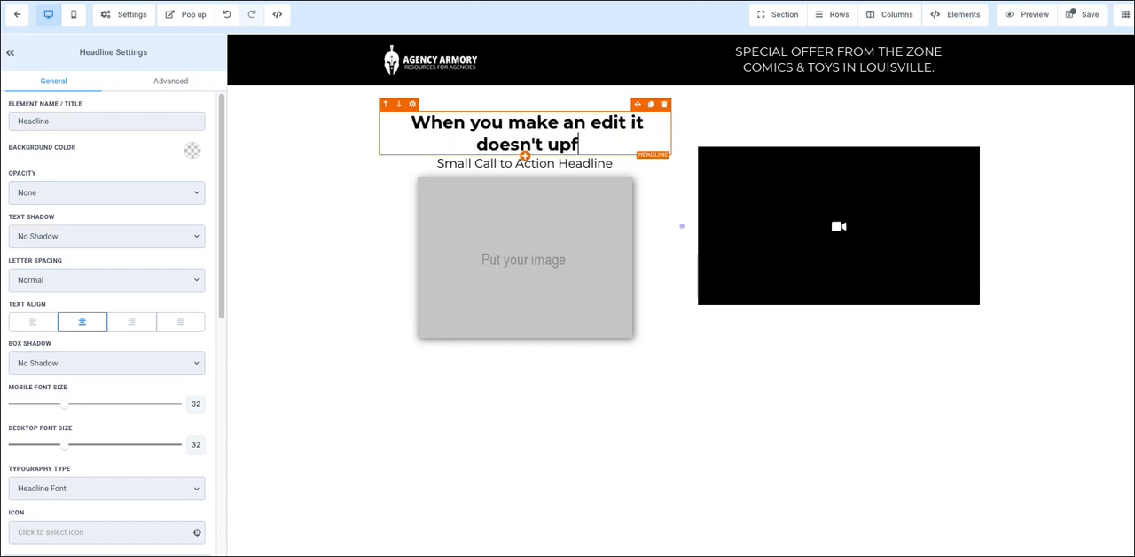
key(BackSpace)
key(BackSpace)
key(BackSpace)
key(BackSpace)
text(date other )
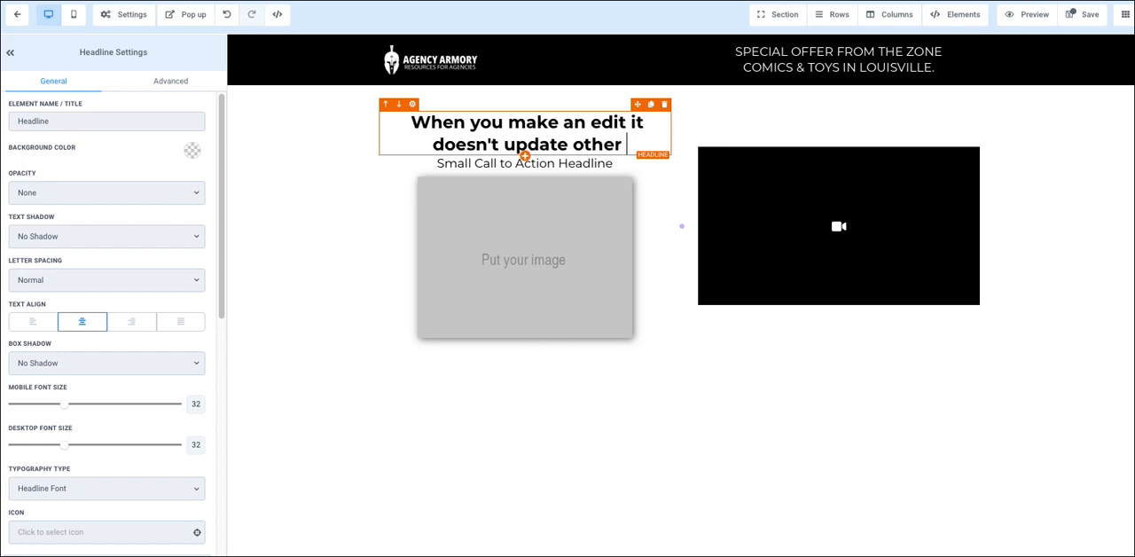
text(pages.)
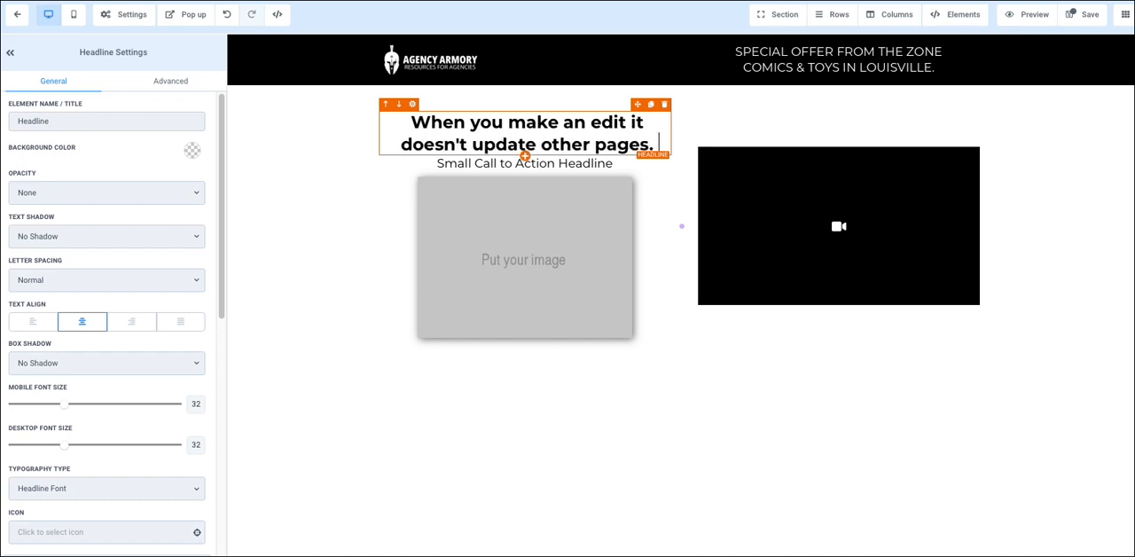
click(1073, 16)
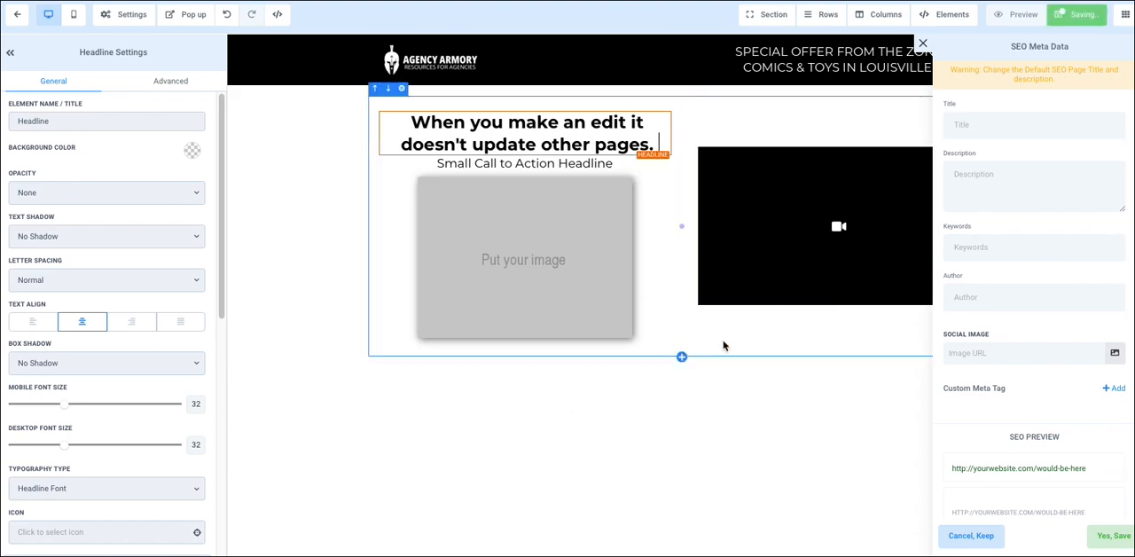
click(922, 44)
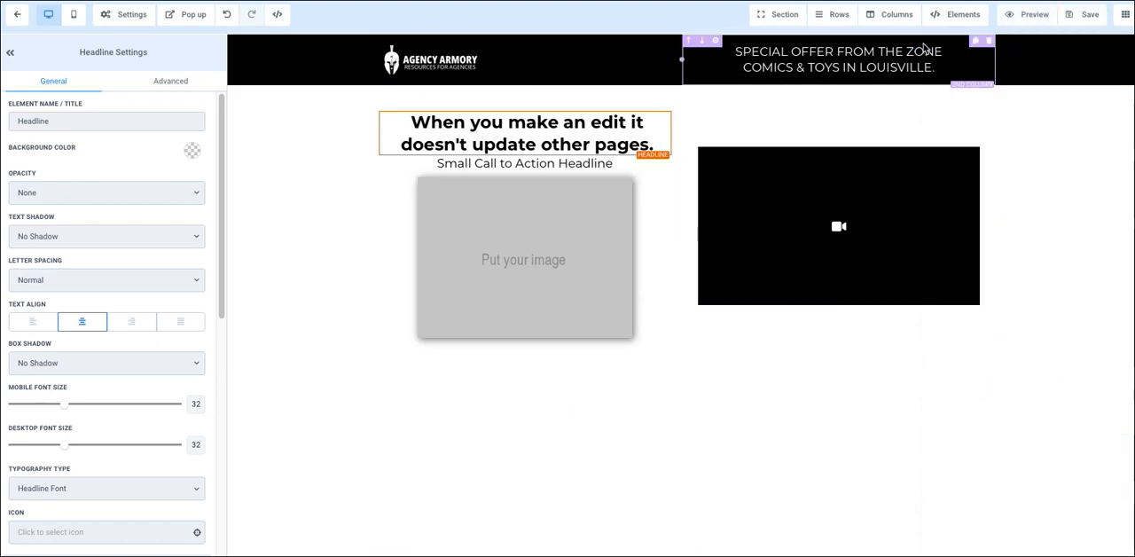
Step: Open the Home page for editing and insert the saved Headline and photo template below its call-to-action section
click(17, 14)
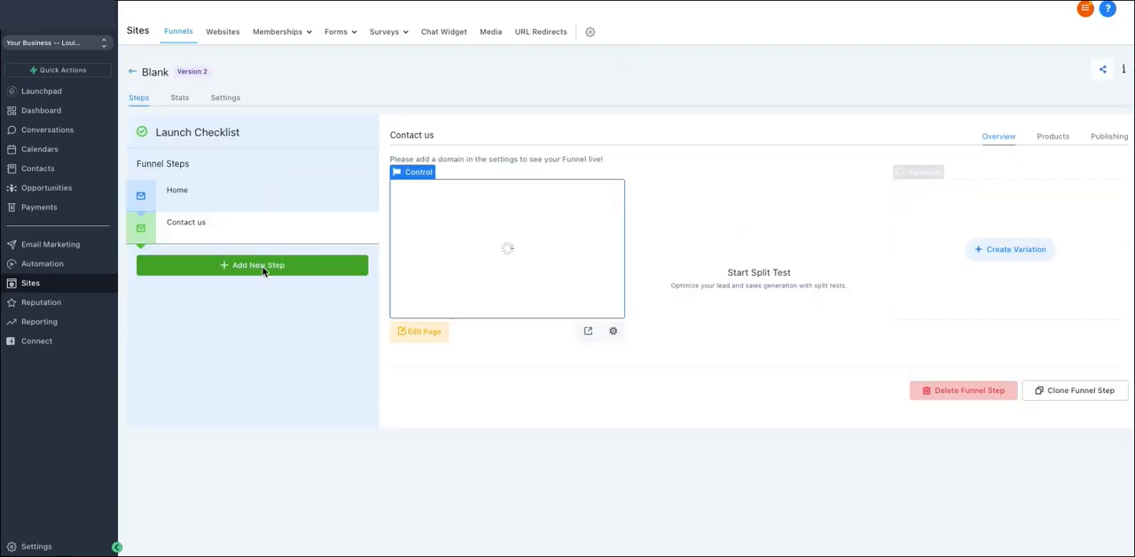
click(217, 195)
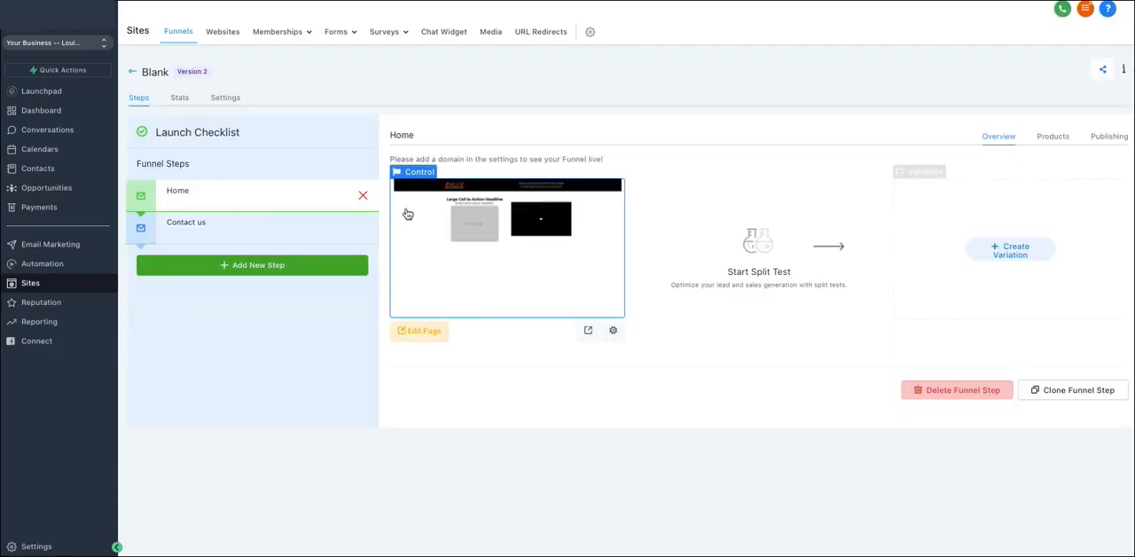
click(425, 332)
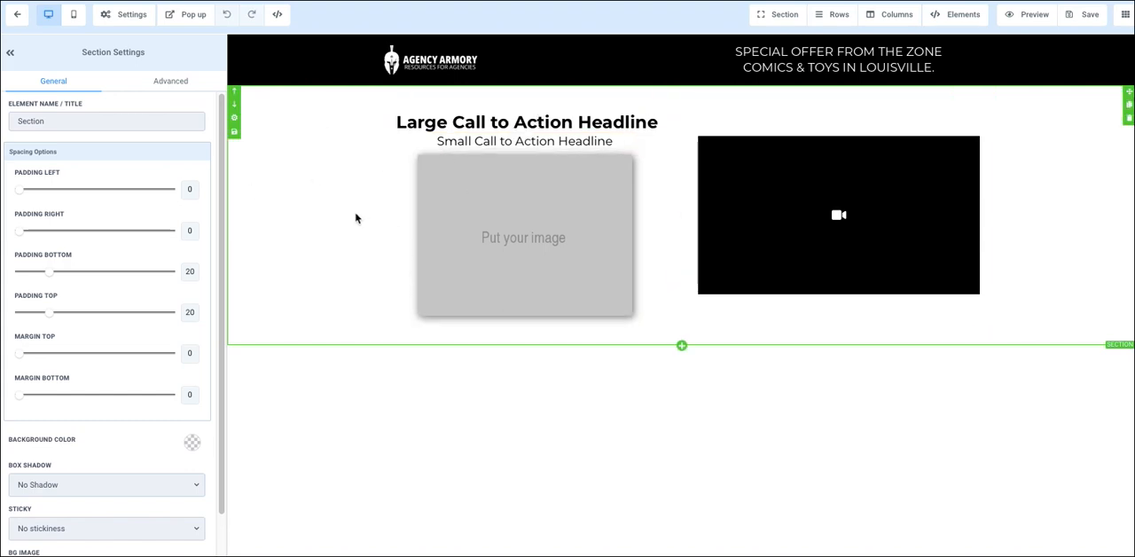
click(777, 18)
click(775, 39)
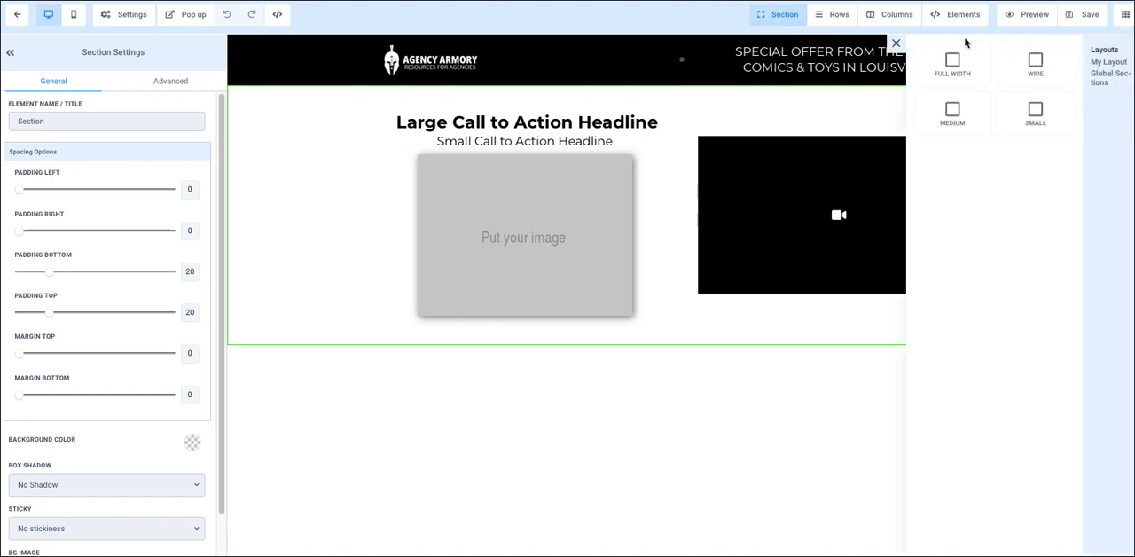
click(1113, 61)
drag(977, 51, 634, 452)
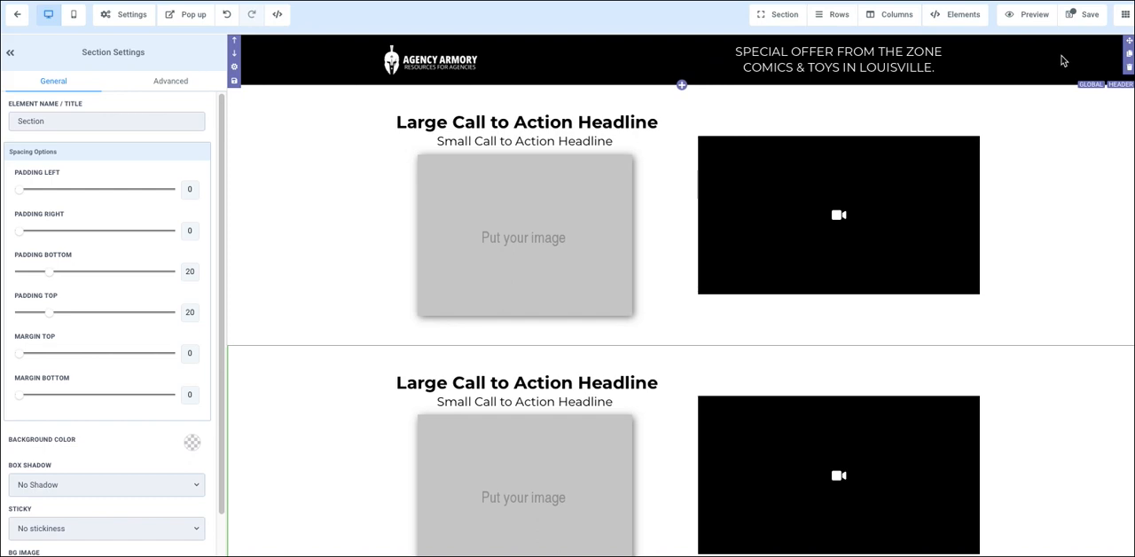
Step: Duplicate the global header section, delete the extra header, and leave the Home page editor without saving
click(1129, 55)
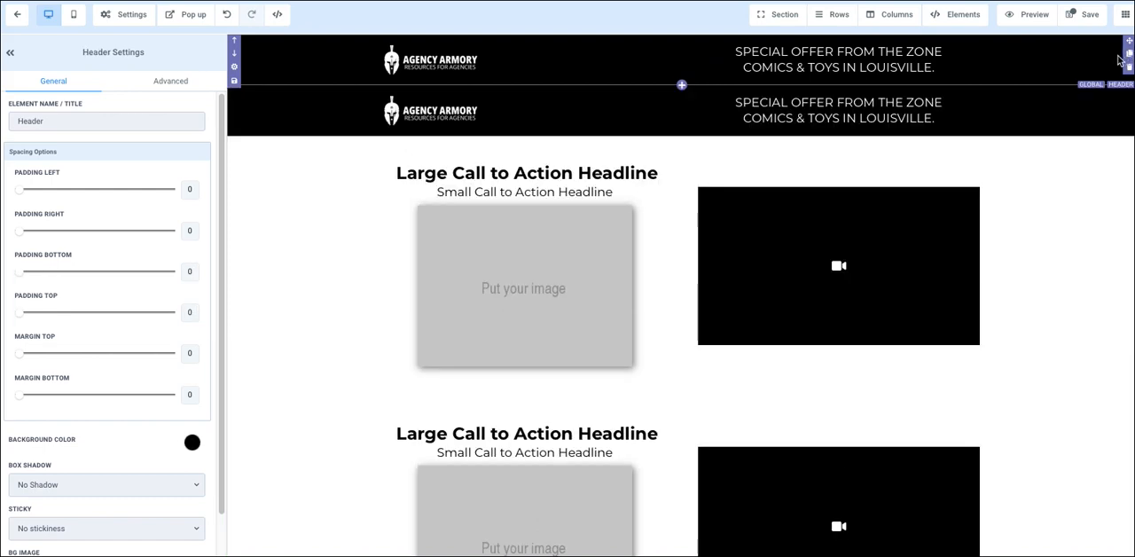
click(1129, 117)
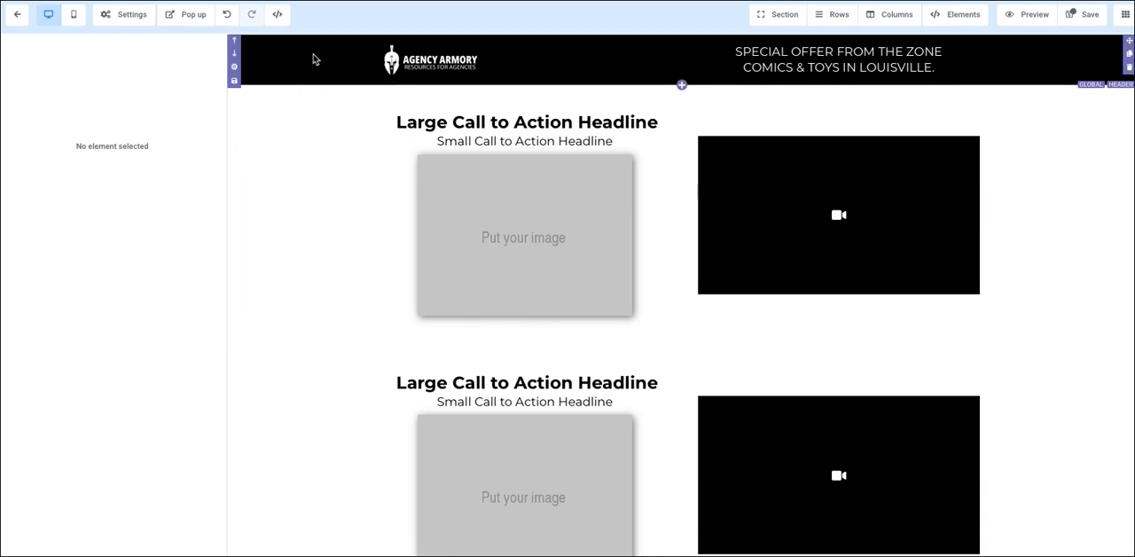
click(19, 17)
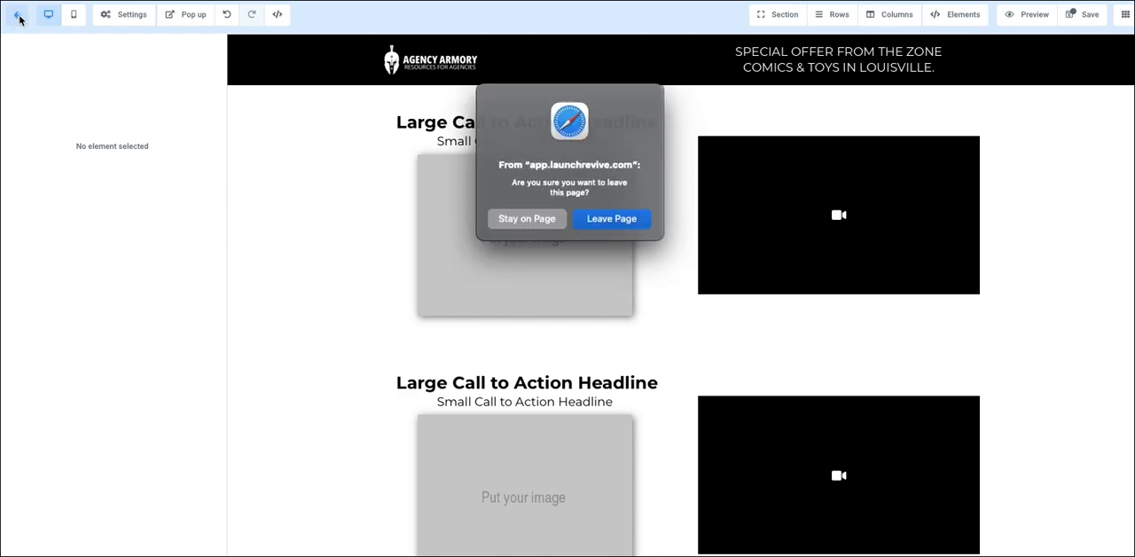
click(606, 218)
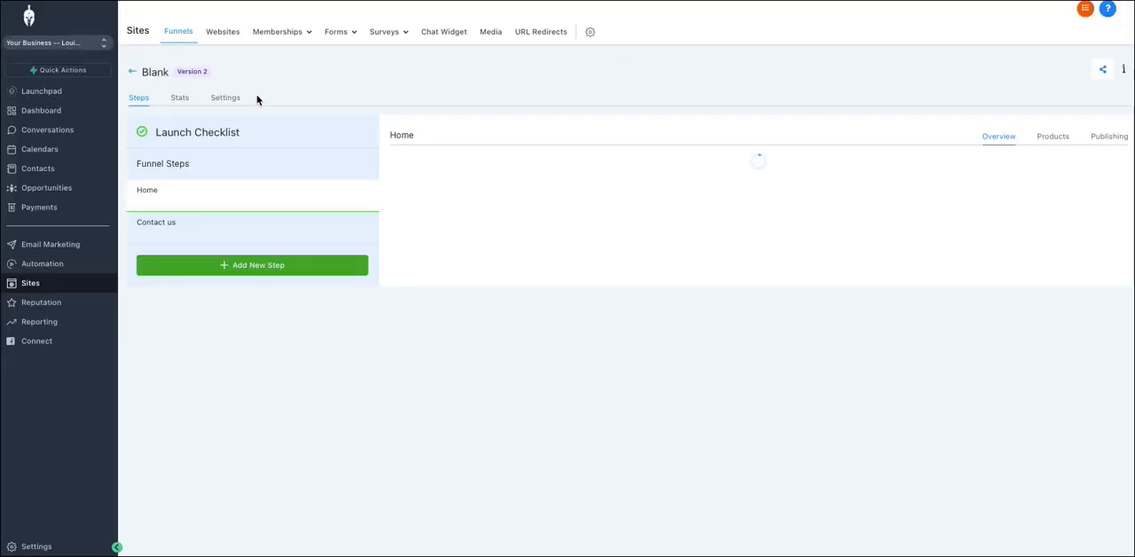
Step: Open the Onboarding Videos Website and look through its pages for the header and footer sections they share
click(219, 34)
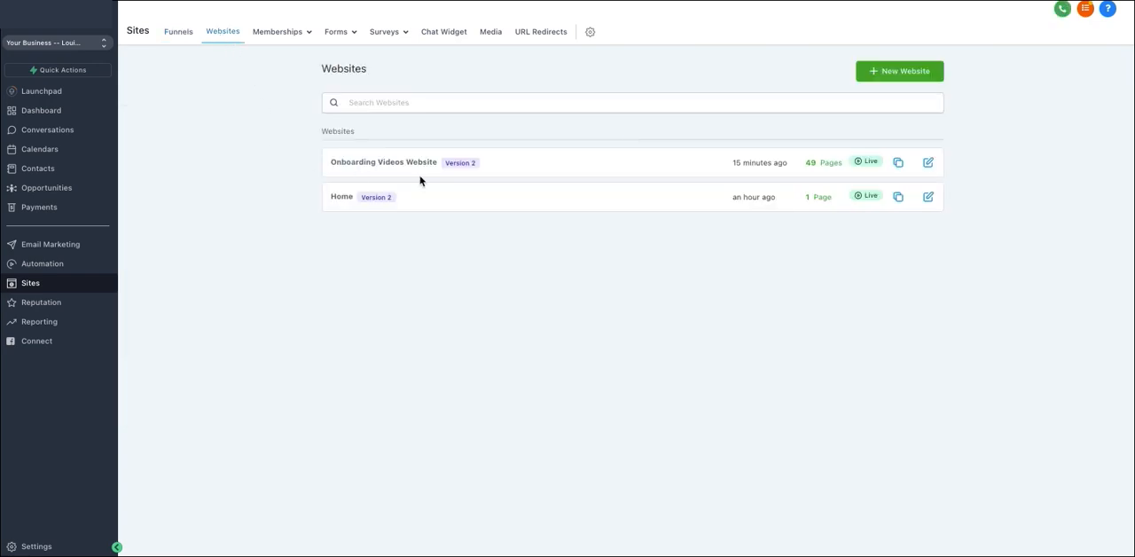
click(411, 168)
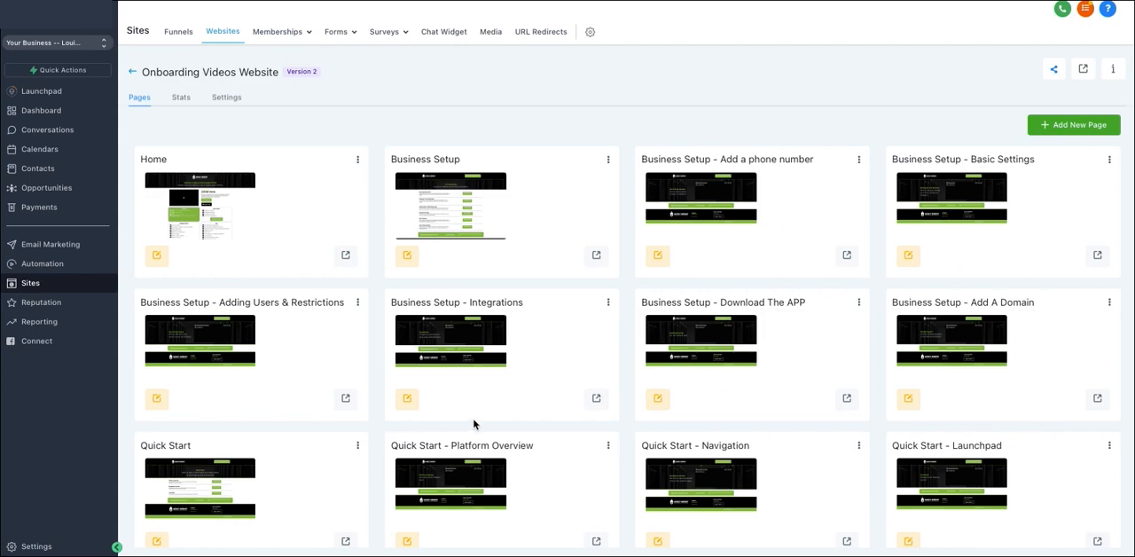
scroll(470, 423, down, 15)
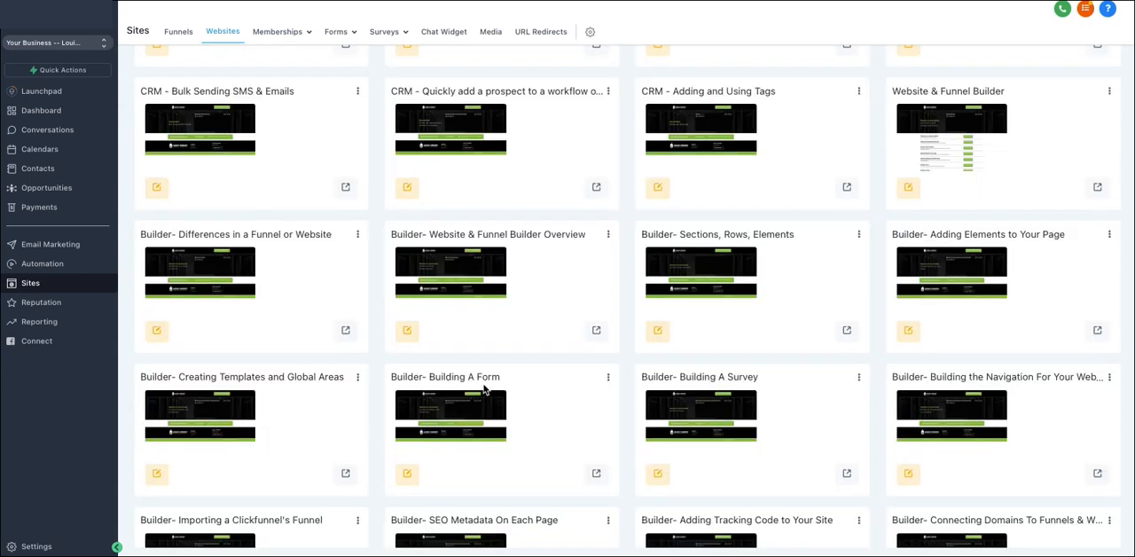
scroll(485, 389, down, 2)
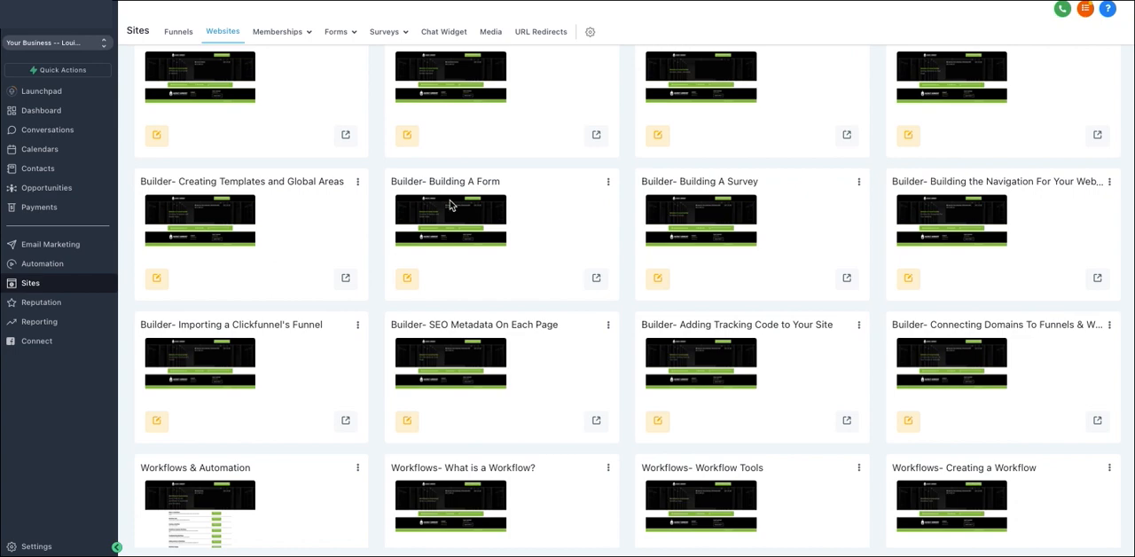
scroll(447, 212, up, 5)
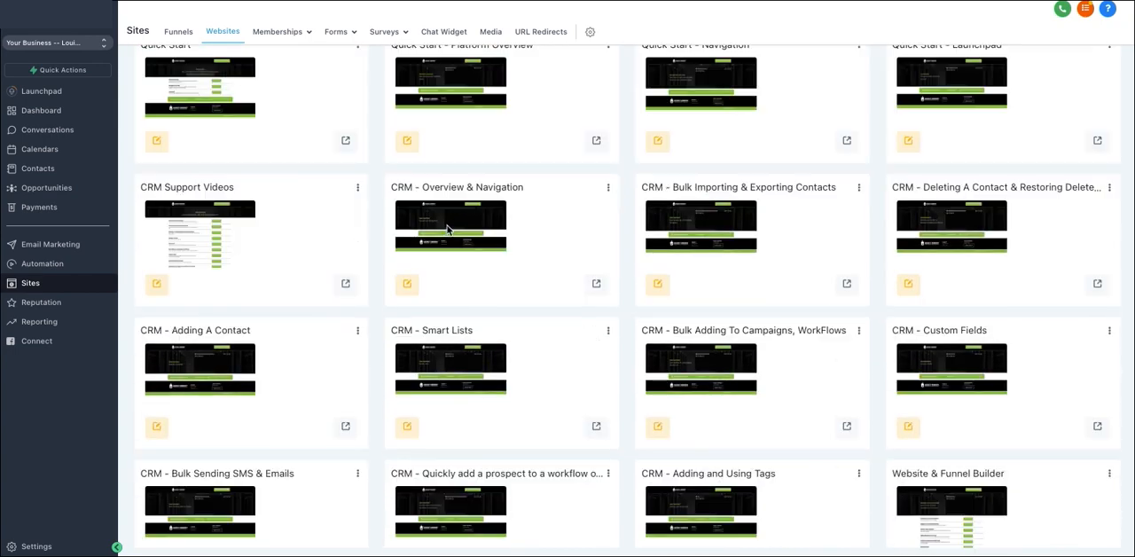
scroll(444, 226, up, 10)
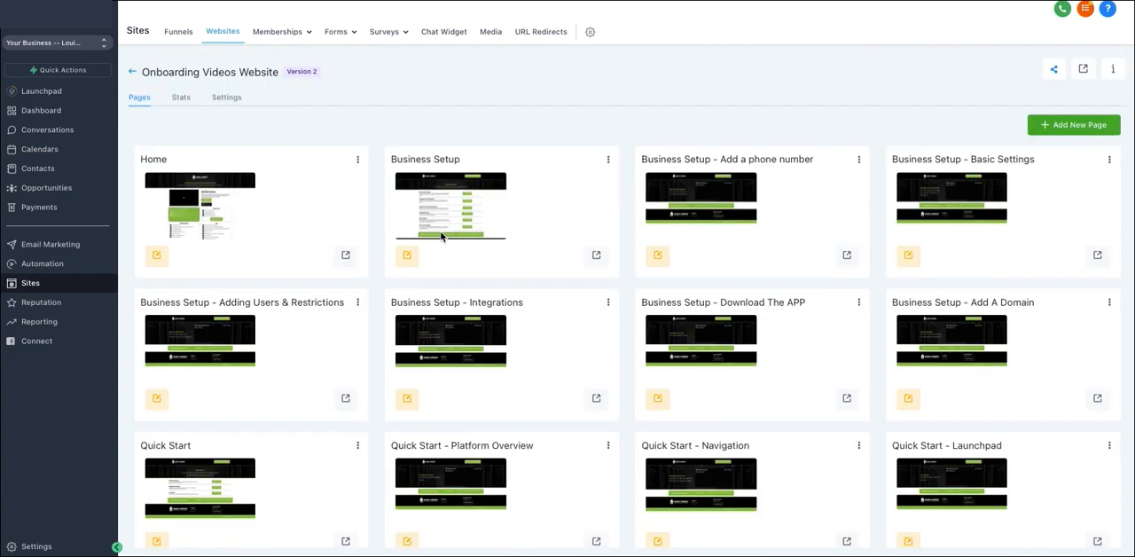